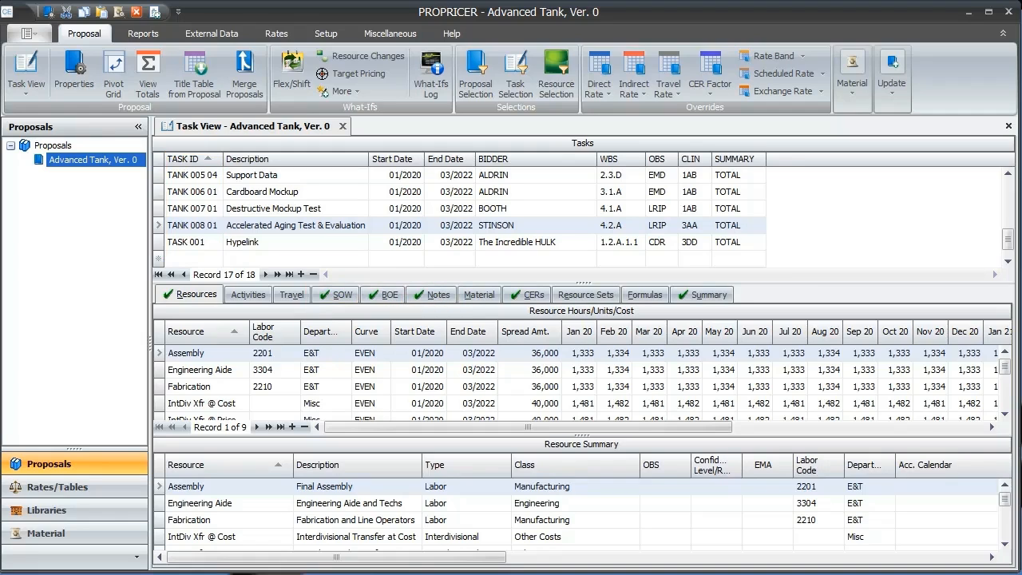
Step: Review the SOW, BOE and Notes text of task TANK 008 01 and the formatting tools available for the SOW text
{"action": "left_click", "coordinate": [323, 294]}
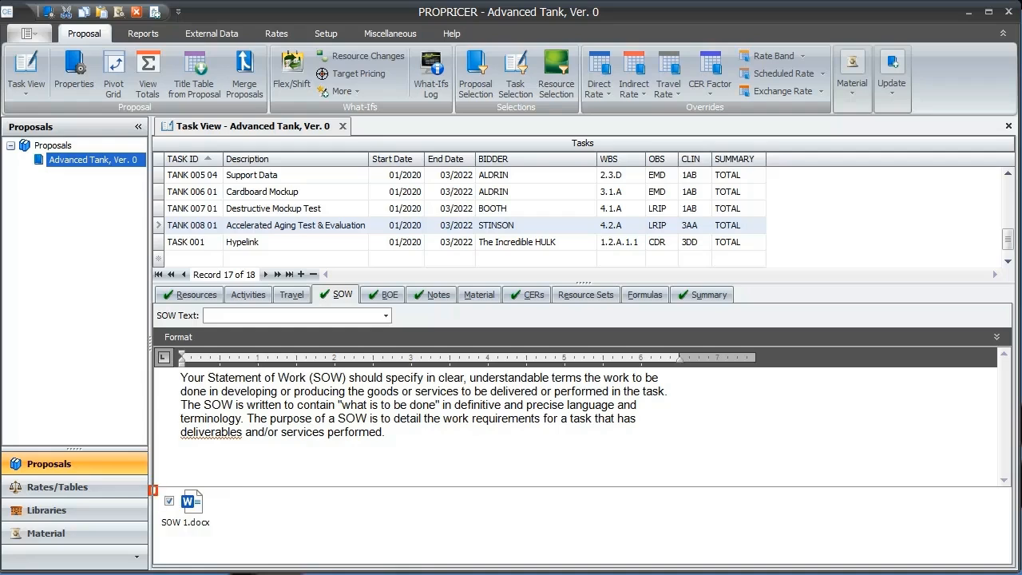
{"action": "left_click", "coordinate": [384, 295]}
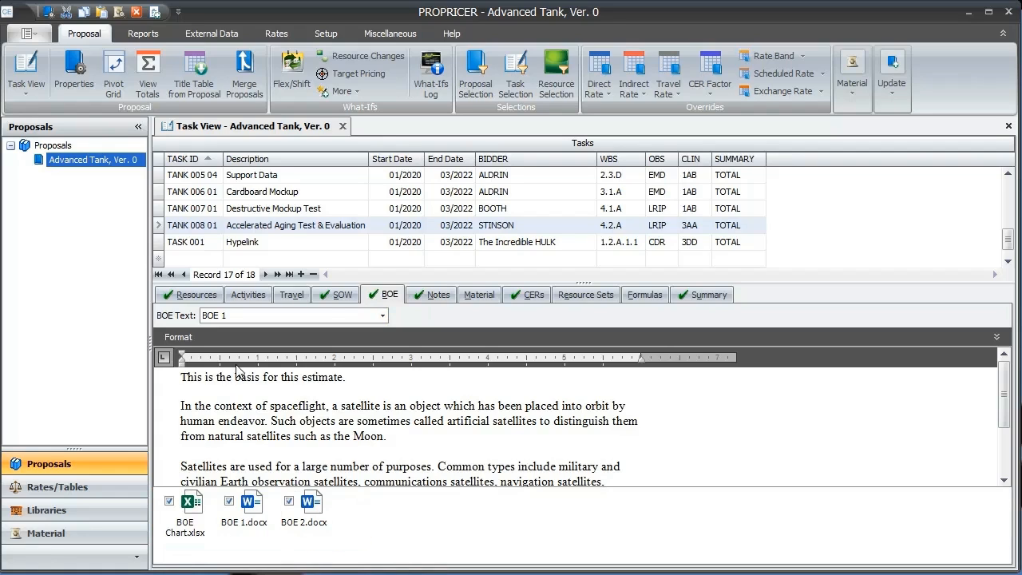
{"action": "left_click", "coordinate": [432, 294]}
{"action": "left_click", "coordinate": [341, 295]}
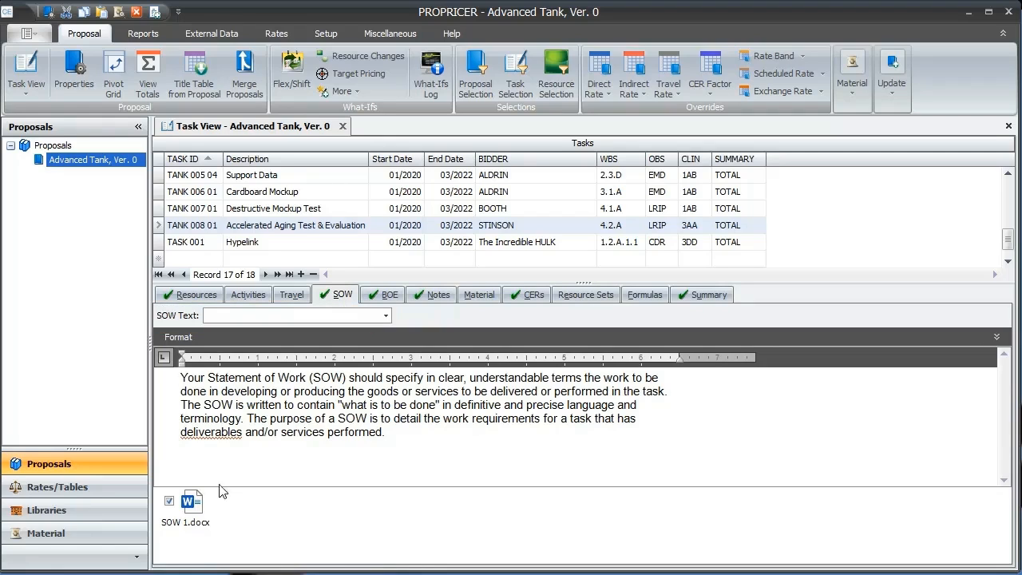
{"action": "left_click", "coordinate": [180, 338]}
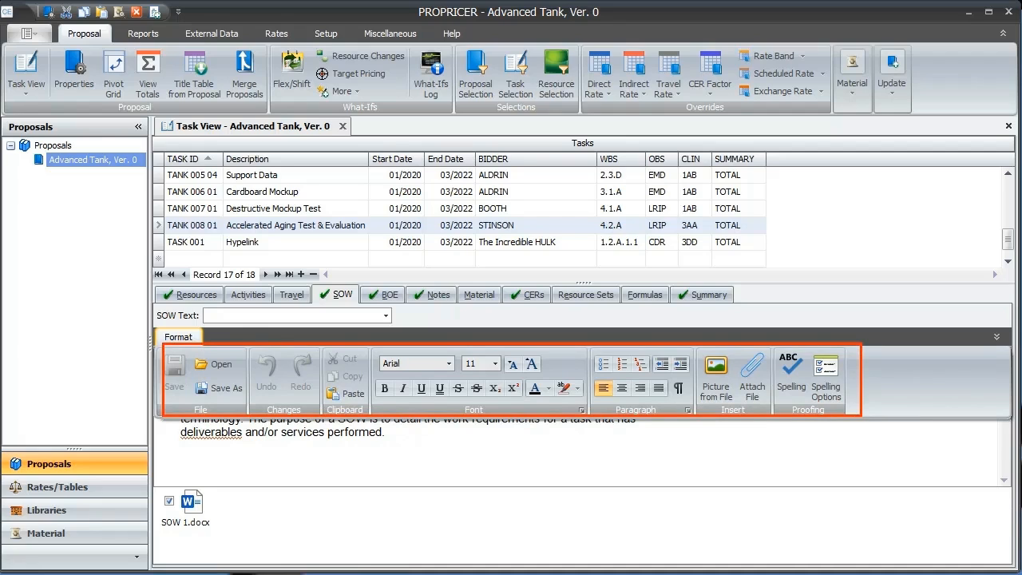
{"action": "left_click", "coordinate": [183, 337]}
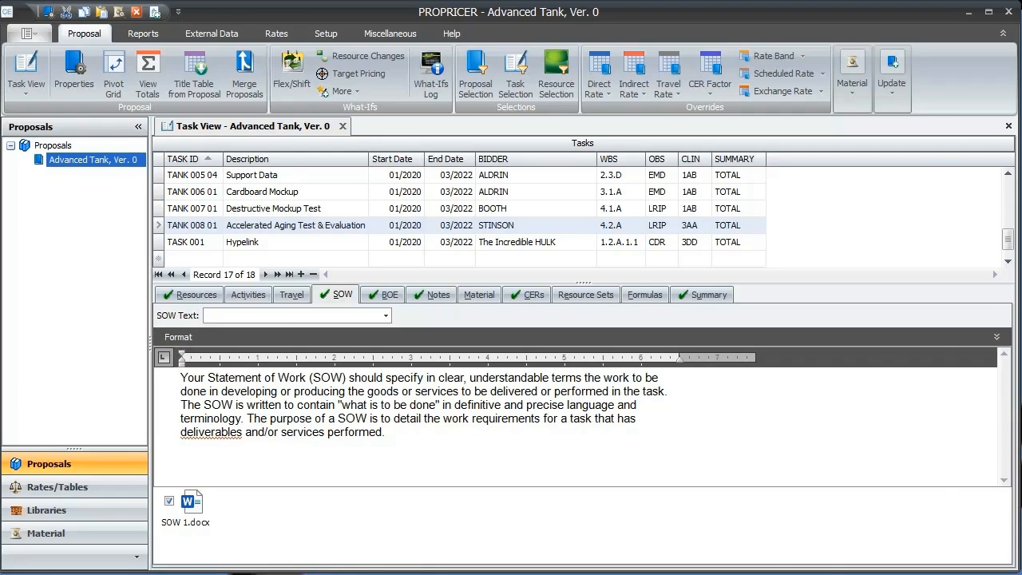
Step: Switch to the Word document Hyperlink Template.docx and enter the text "Hyperlink Template"
{"action": "key", "text": "alt+Tab"}
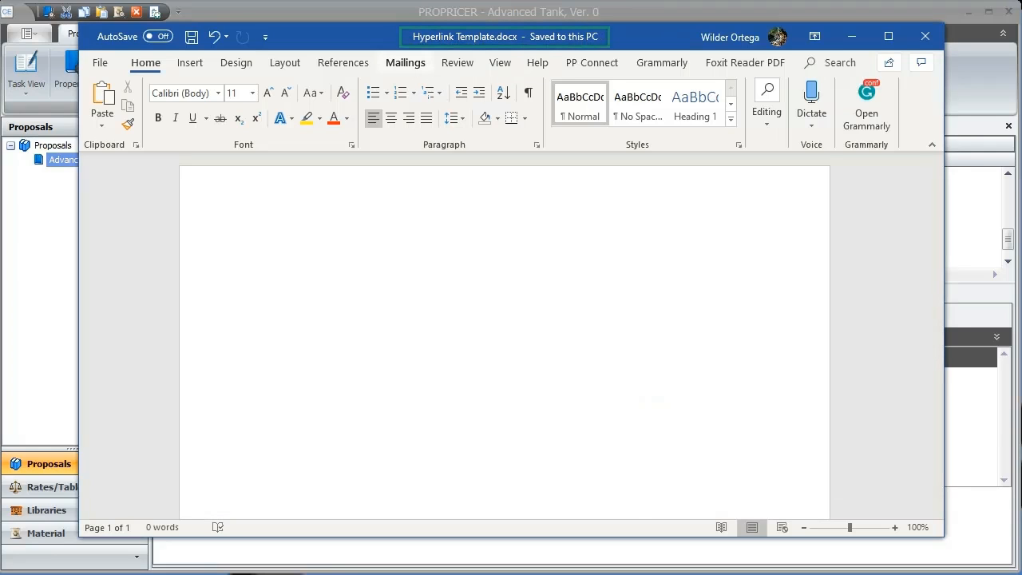
{"action": "left_click_drag", "start_coordinate": [218, 191], "coordinate": [237, 268]}
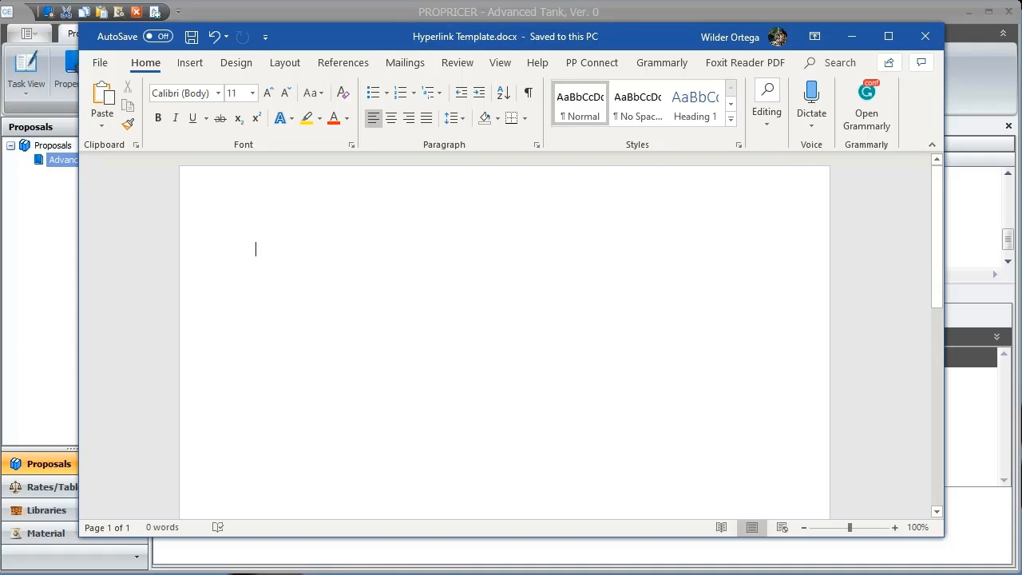
{"action": "type", "text": "Hy"}
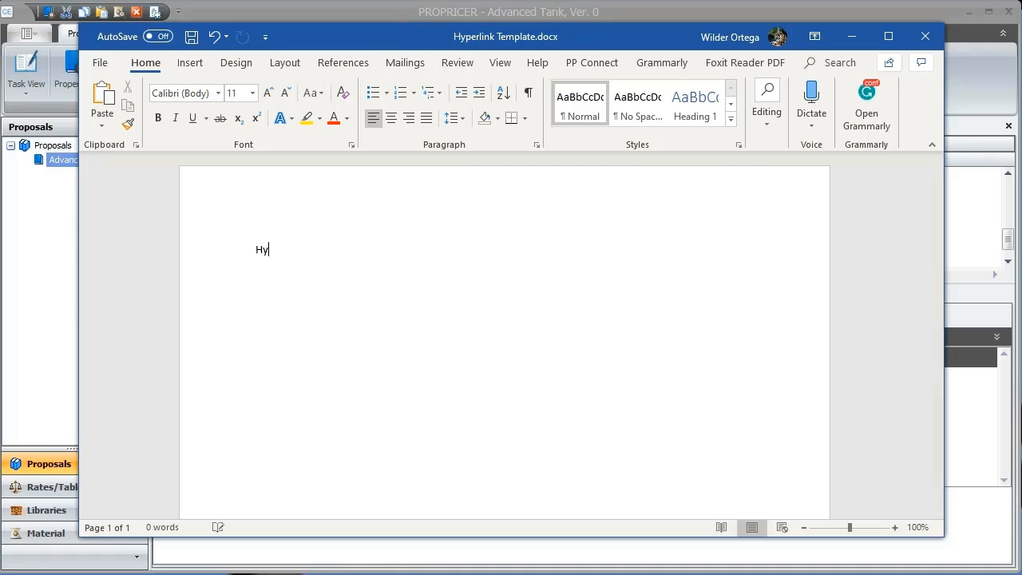
{"action": "type", "text": "perlink Template"}
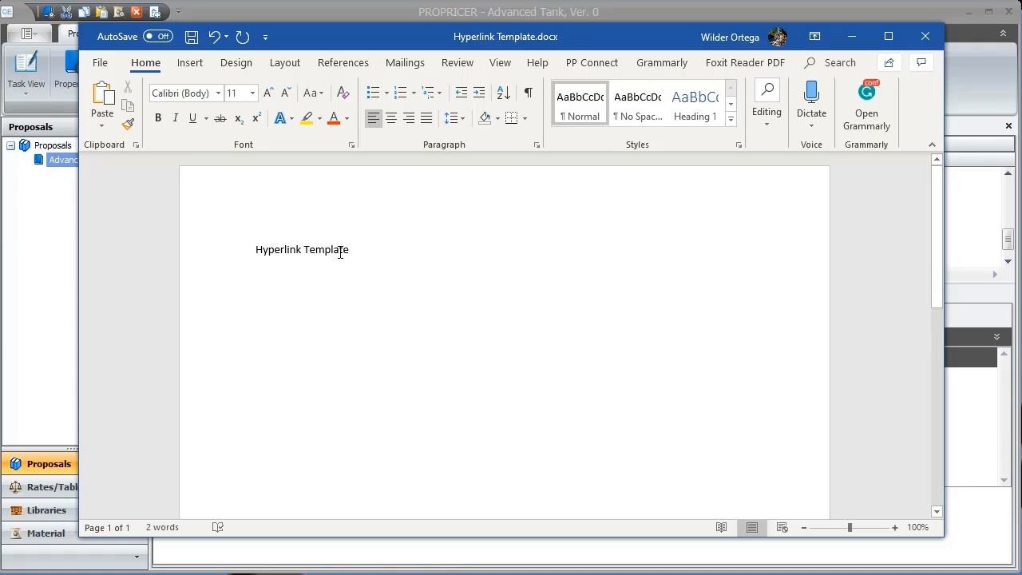
Step: Start inserting a hyperlink on the text "Hyperlink Template"
{"action": "triple_click", "coordinate": [340, 251]}
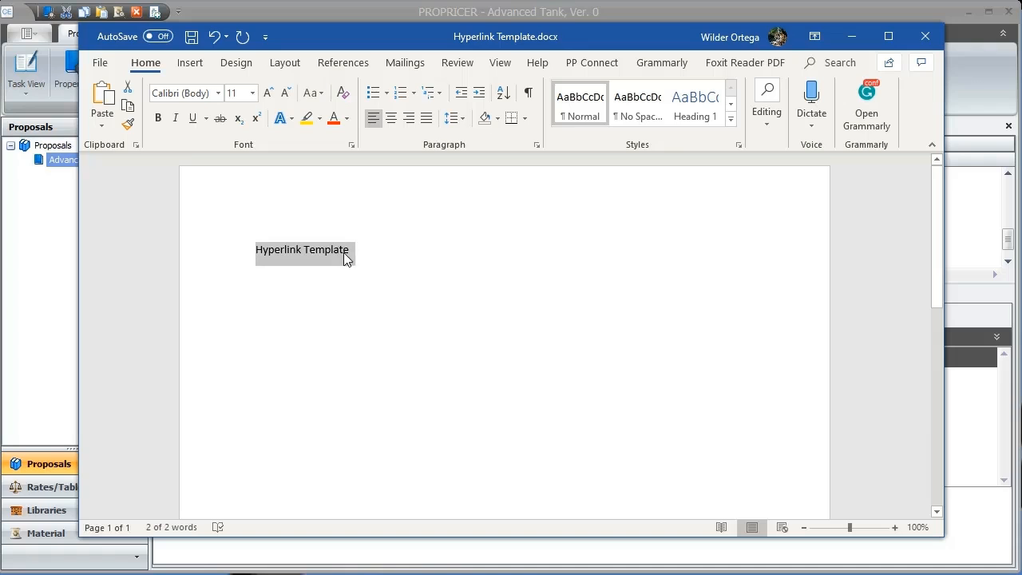
{"action": "right_click", "coordinate": [345, 254]}
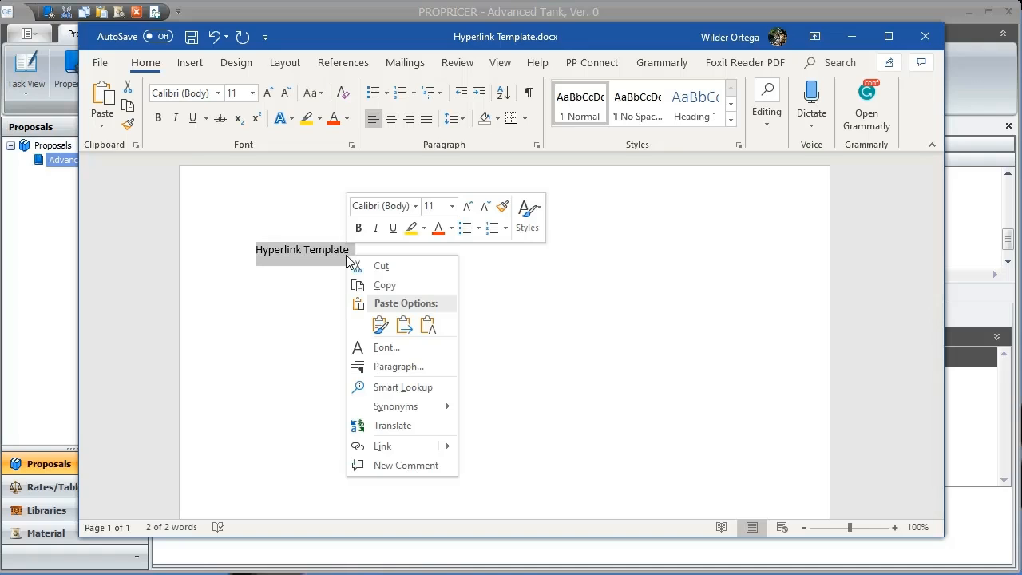
{"action": "left_click", "coordinate": [384, 446]}
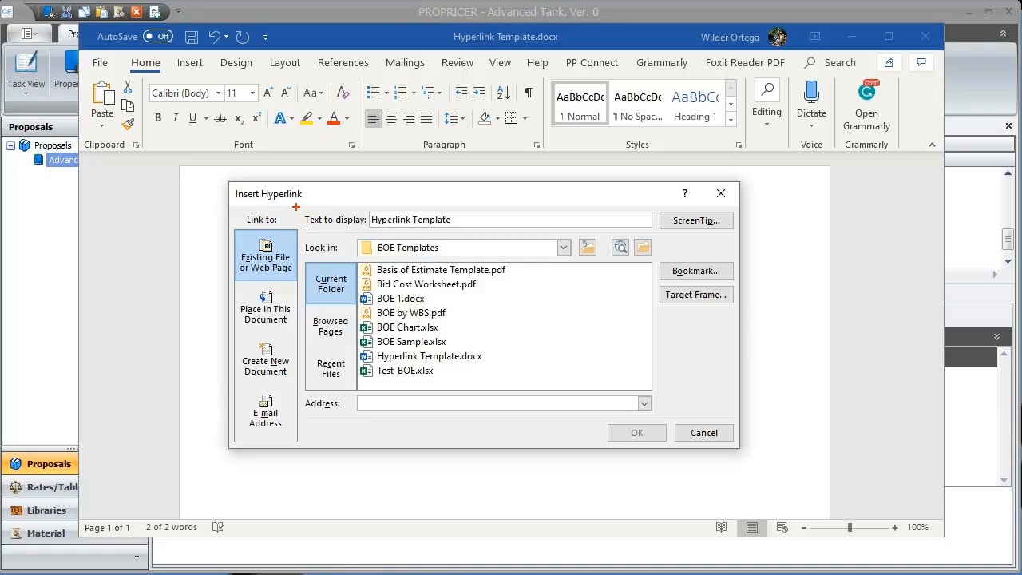
{"action": "mouse_move", "coordinate": [295, 205]}
{"action": "left_mouse_down"}
{"action": "mouse_move", "coordinate": [335, 225]}
{"action": "mouse_move", "coordinate": [463, 231]}
{"action": "left_mouse_up"}
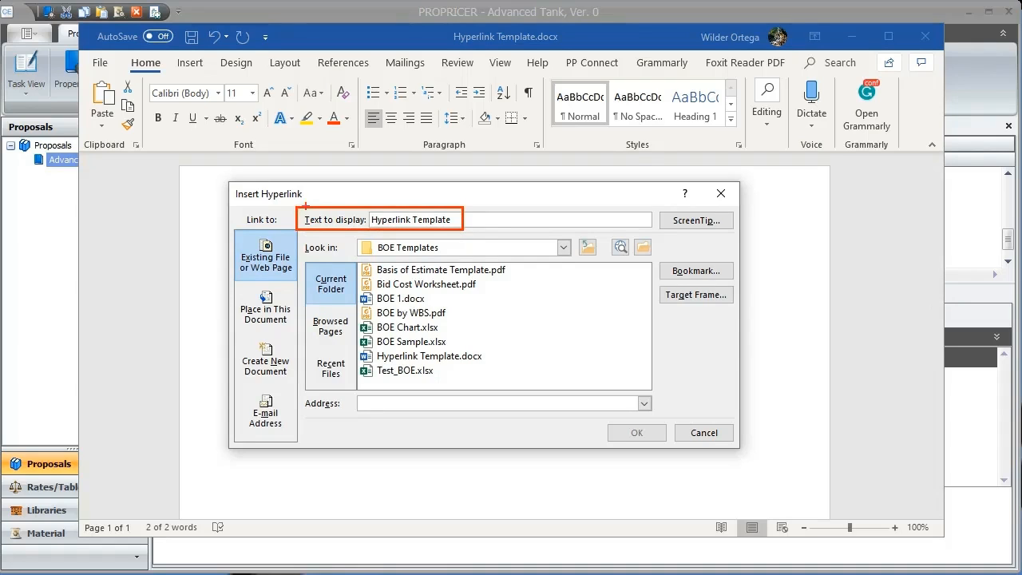
{"action": "mouse_move", "coordinate": [300, 388]}
{"action": "left_mouse_down"}
{"action": "mouse_move", "coordinate": [343, 421]}
{"action": "mouse_move", "coordinate": [442, 415]}
{"action": "left_mouse_up"}
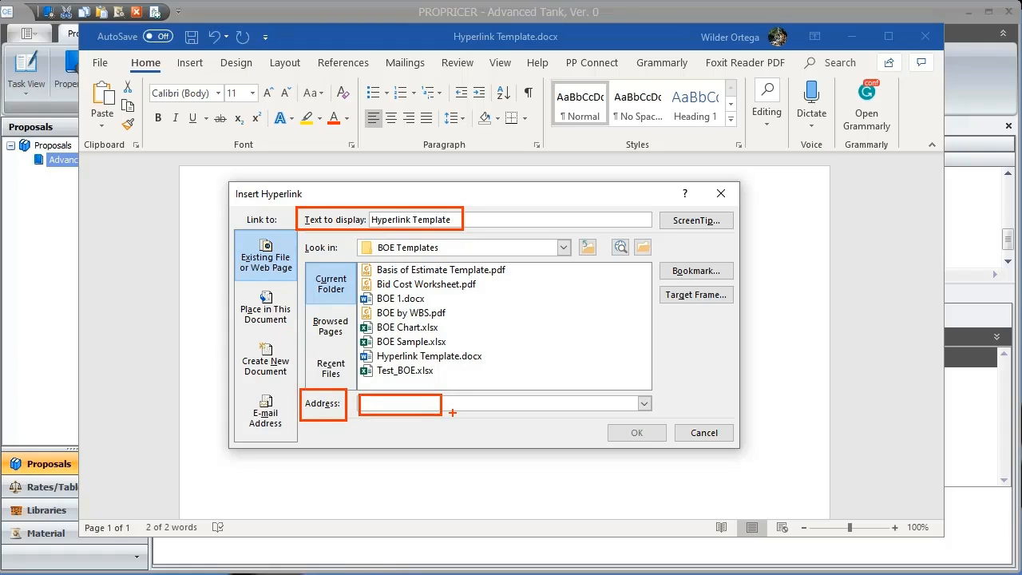
{"action": "key", "text": "Escape"}
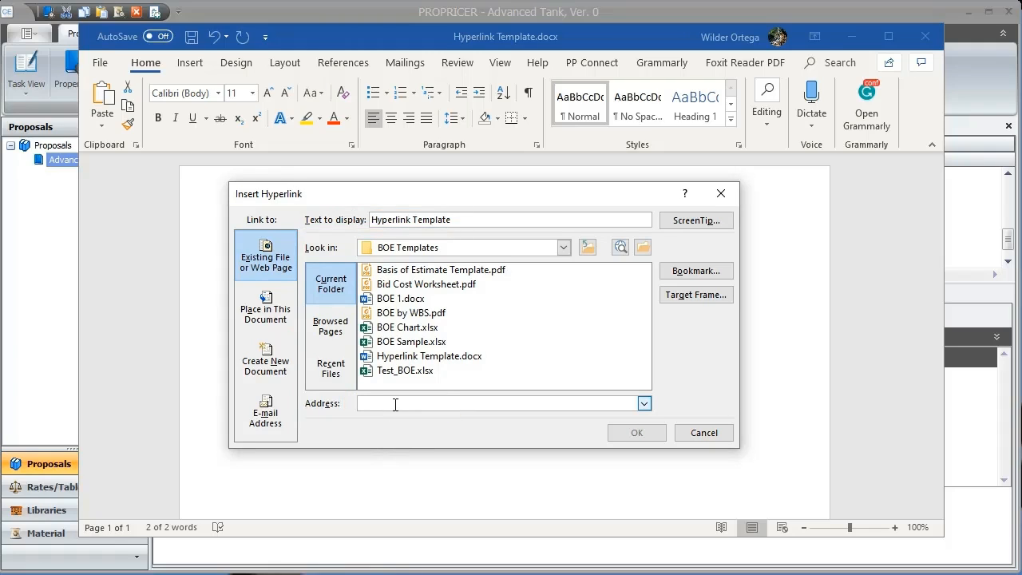
{"action": "type", "text": "www."}
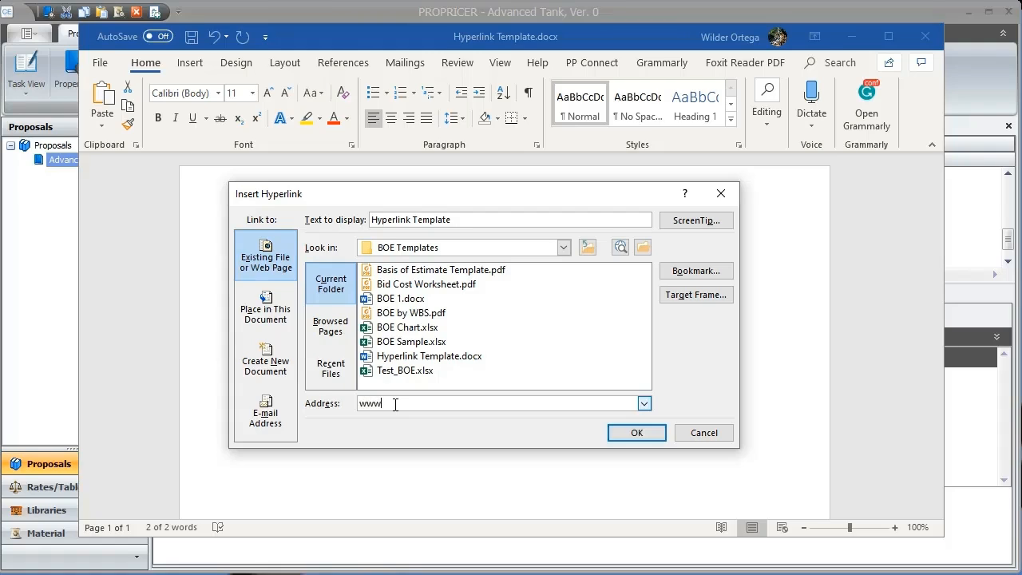
{"action": "key", "text": "BackSpace"}
{"action": "key", "text": "BackSpace"}
{"action": "key", "text": "BackSpace"}
{"action": "key", "text": "BackSpace"}
{"action": "key", "text": "BackSpace"}
{"action": "key", "text": "BackSpace"}
{"action": "key", "text": "BackSpace"}
{"action": "key", "text": "BackSpace"}
{"action": "key", "text": "BackSpace"}
{"action": "key", "text": "BackSpace"}
{"action": "key", "text": "BackSpace"}
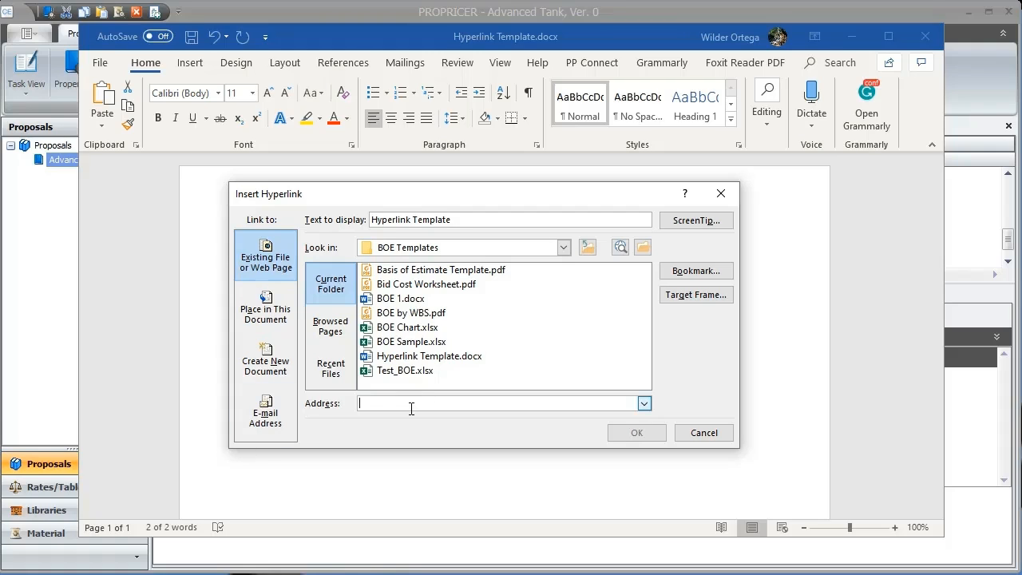
Step: Link the text to the C: drive path of Basis of Estimate Template.pdf in the BOE Templates folder
{"action": "type", "text": "C:"}
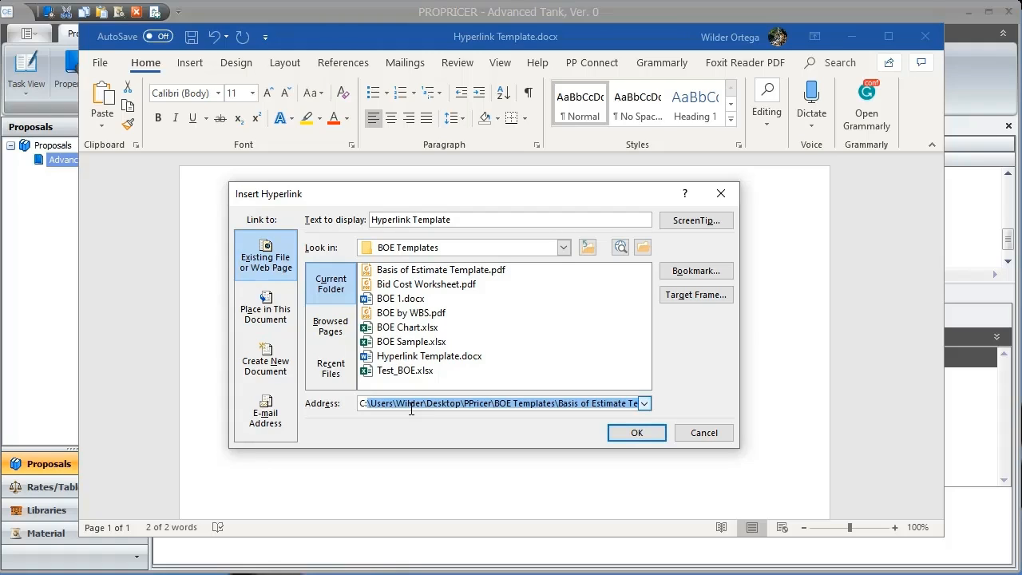
{"action": "type", "text": "\\"}
{"action": "left_click", "coordinate": [643, 404]}
{"action": "left_click", "coordinate": [607, 414]}
{"action": "key", "text": "ctrl+2"}
{"action": "mouse_move", "coordinate": [299, 394]}
{"action": "left_mouse_down"}
{"action": "mouse_move", "coordinate": [368, 408]}
{"action": "mouse_move", "coordinate": [663, 417]}
{"action": "mouse_move", "coordinate": [608, 440]}
{"action": "mouse_move", "coordinate": [663, 444]}
{"action": "left_mouse_up"}
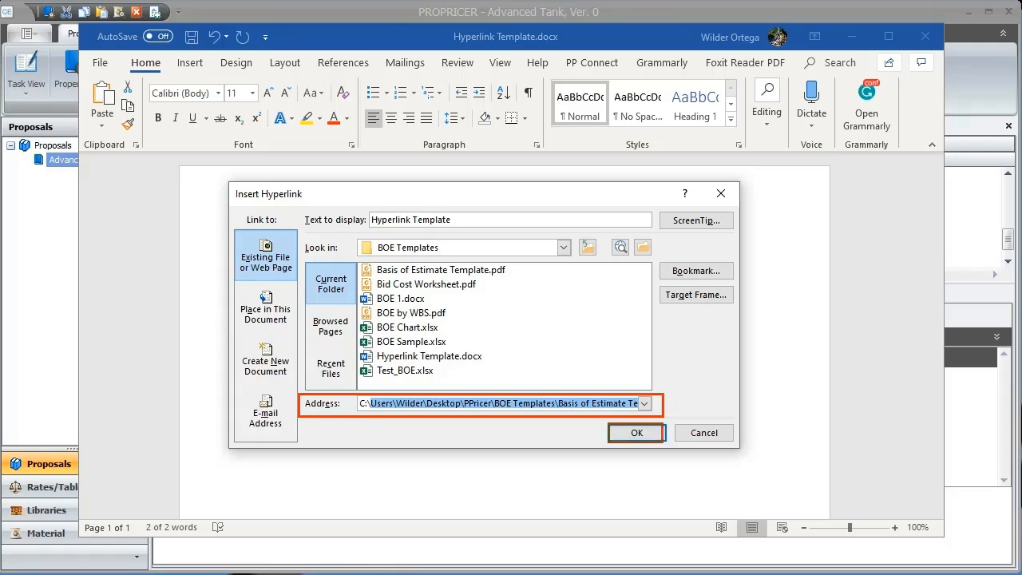
{"action": "key", "text": "Escape"}
{"action": "left_click", "coordinate": [633, 432]}
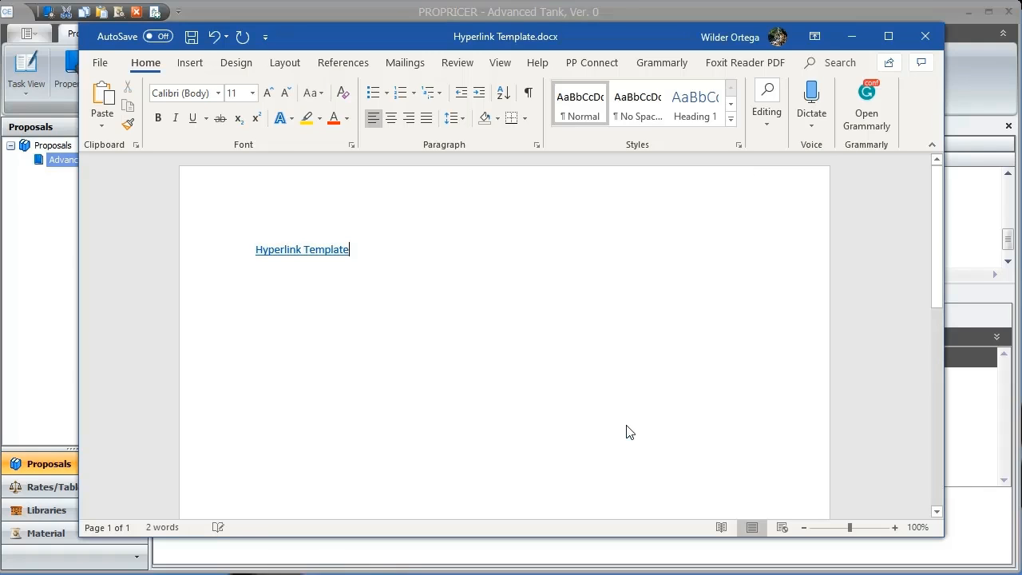
Step: Copy the "Hyperlink Template" hyperlink and switch back to PROPRICER
{"action": "key", "text": "ctrl+2"}
{"action": "left_click_drag", "start_coordinate": [238, 231], "coordinate": [399, 267]}
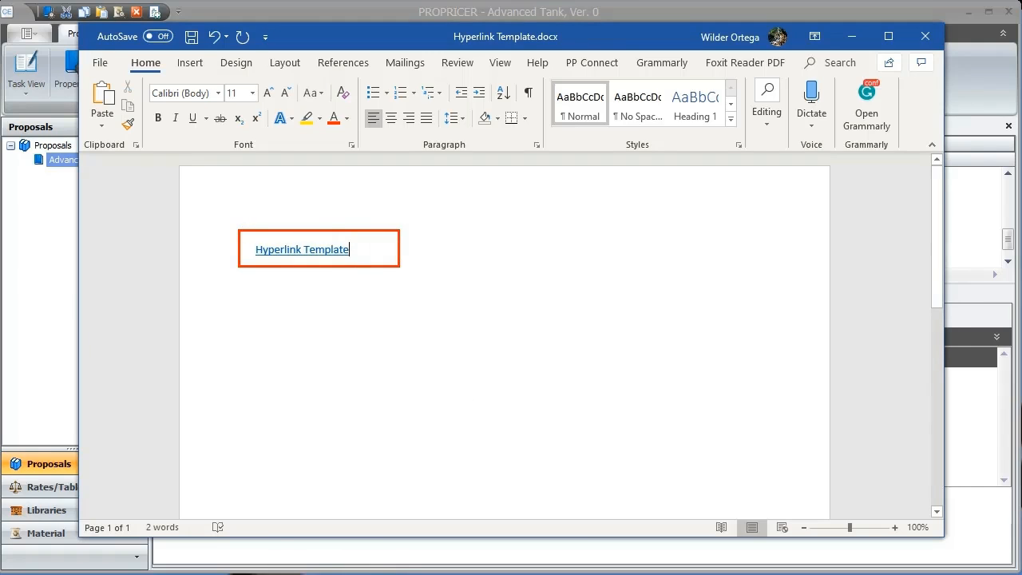
{"action": "key", "text": "Escape"}
{"action": "mouse_move", "coordinate": [338, 249]}
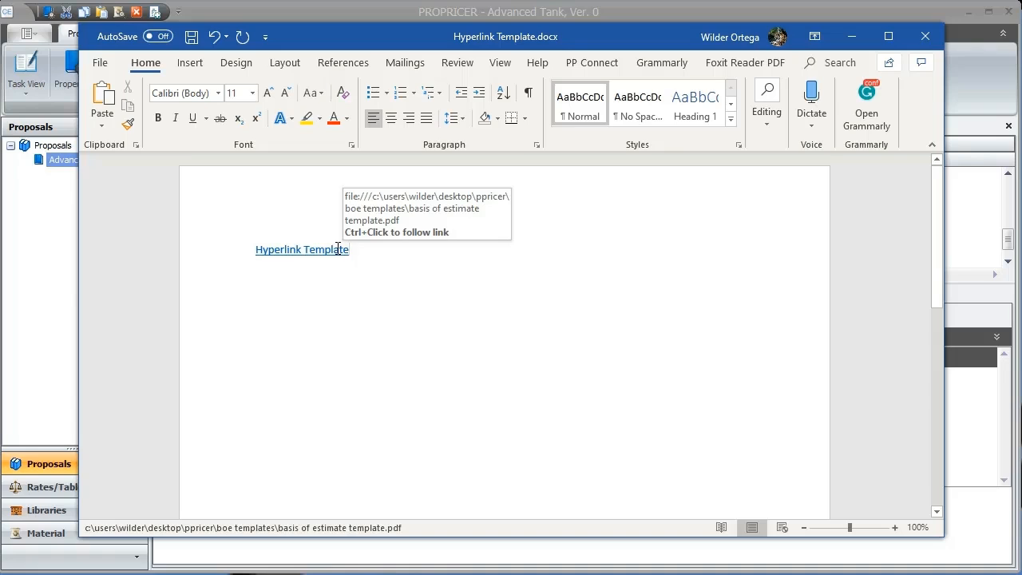
{"action": "right_click", "coordinate": [338, 249]}
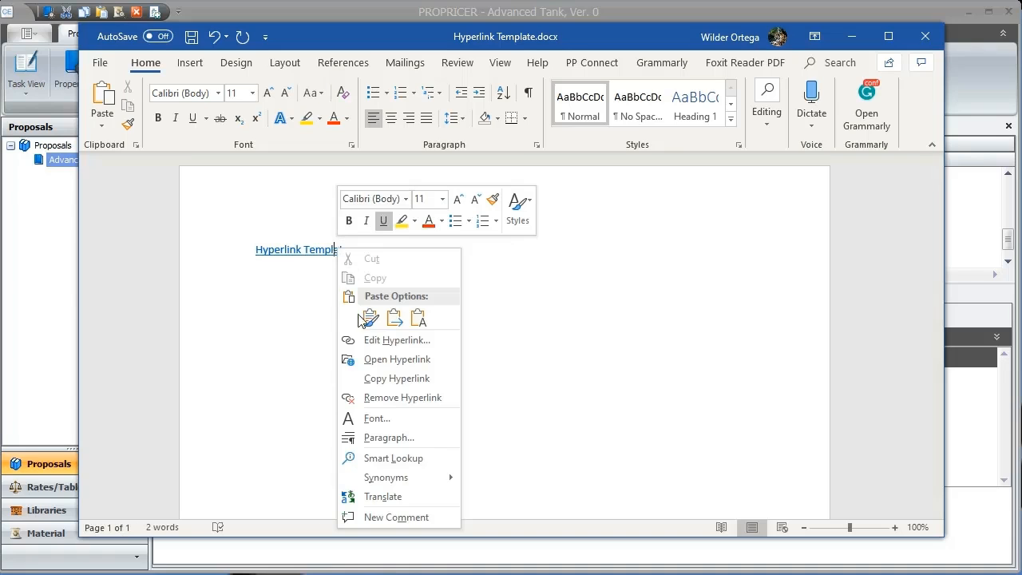
{"action": "left_click", "coordinate": [372, 378]}
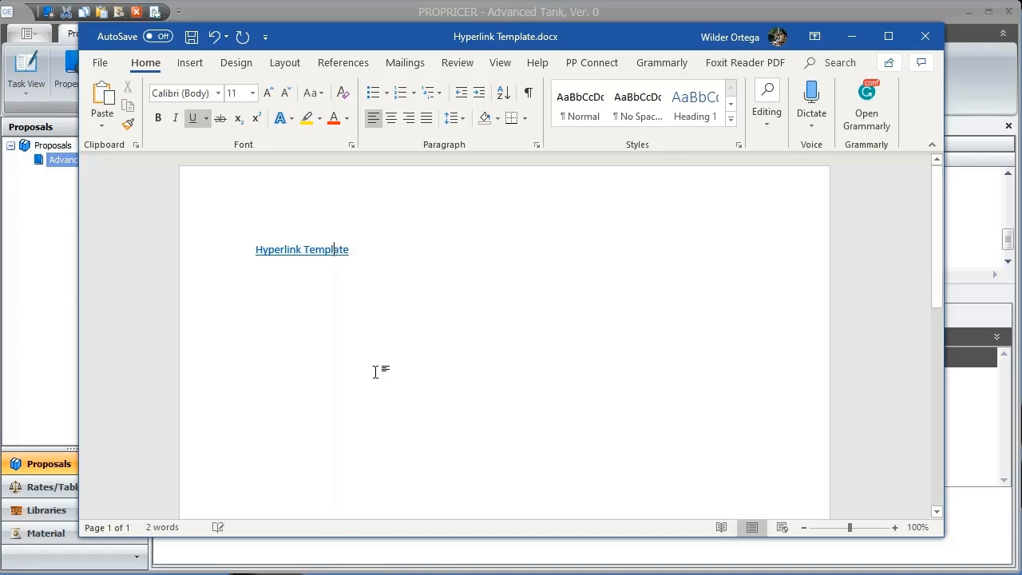
{"action": "left_click", "coordinate": [851, 36]}
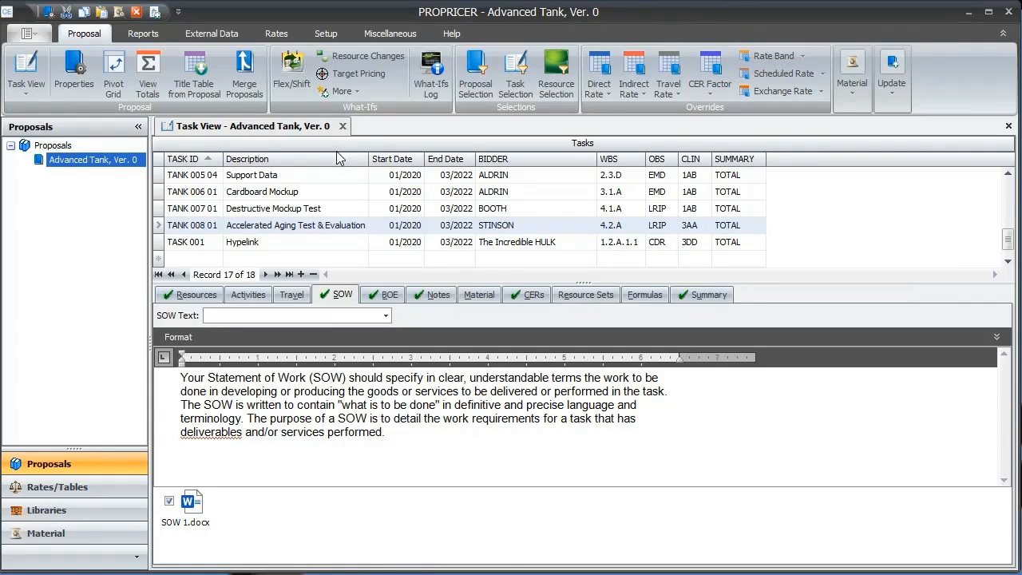
Step: Add an entry named "Hyper Template" to the BOE Text library
{"action": "left_click", "coordinate": [95, 487]}
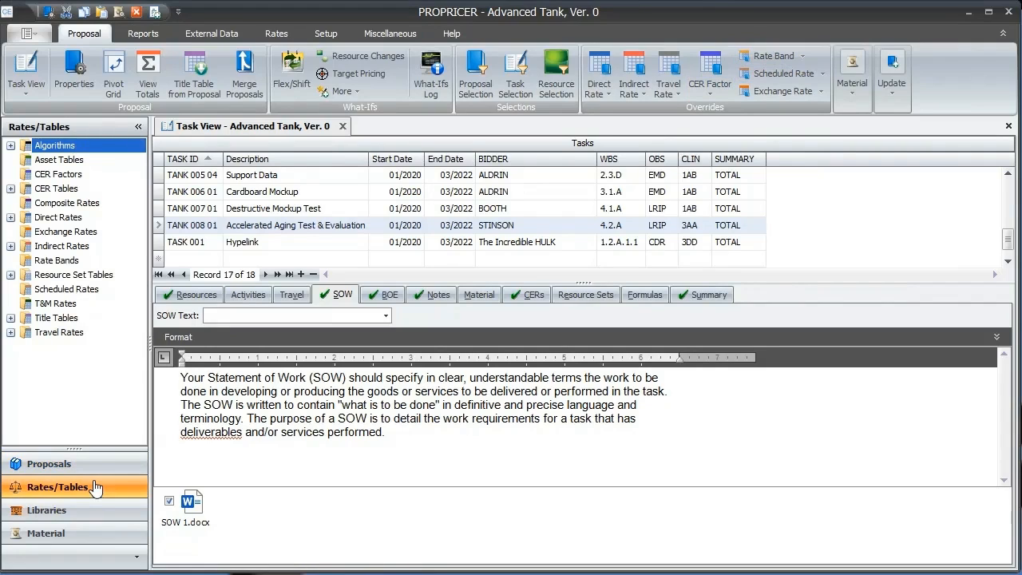
{"action": "left_click", "coordinate": [92, 503]}
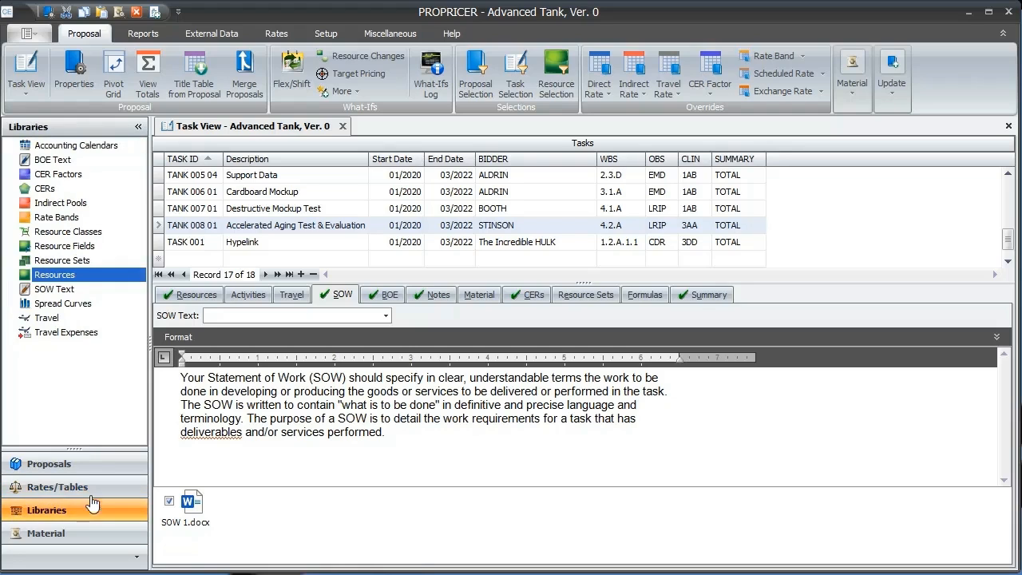
{"action": "left_click", "coordinate": [57, 164]}
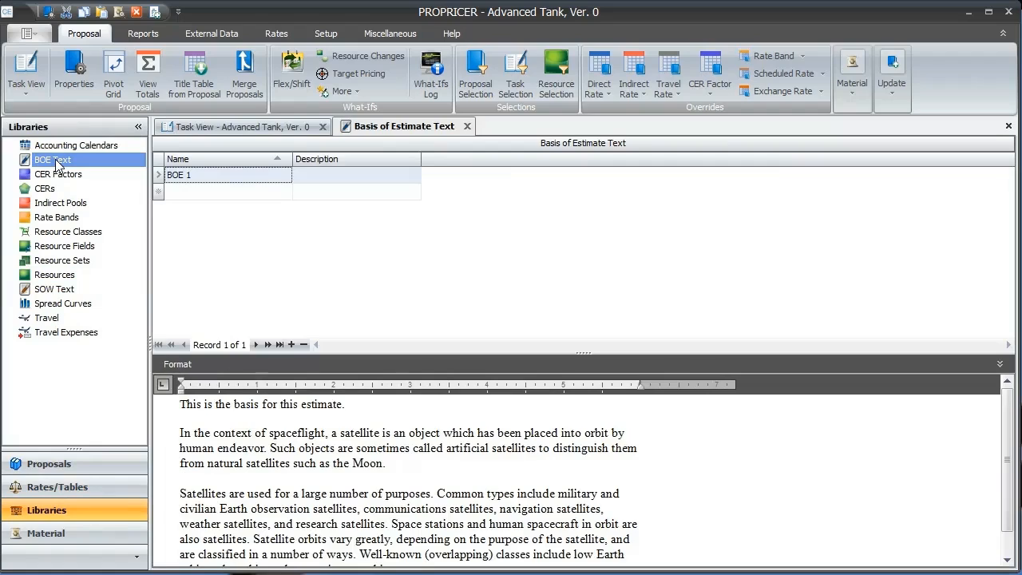
{"action": "left_click", "coordinate": [191, 194]}
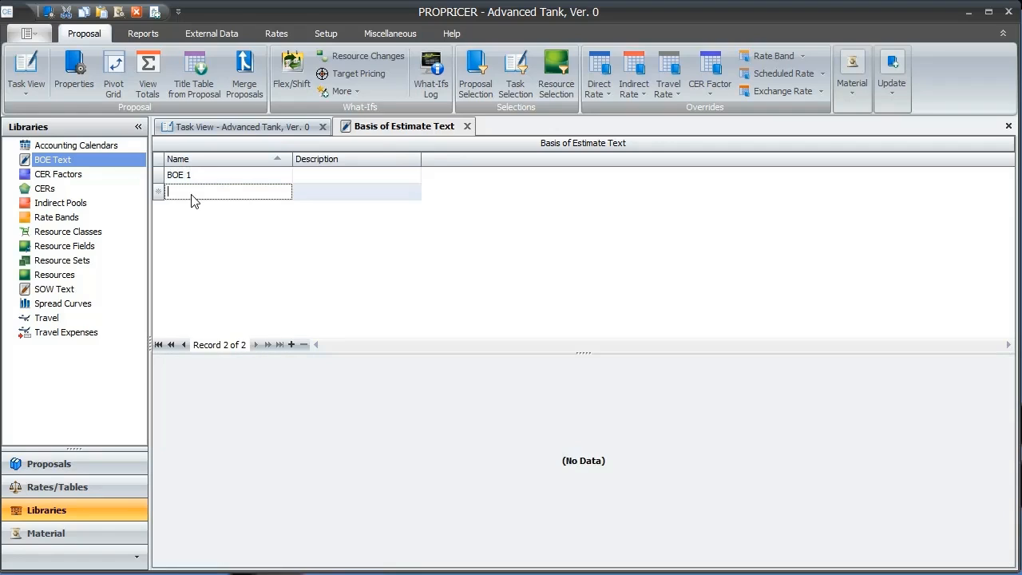
{"action": "type", "text": "Hyper"}
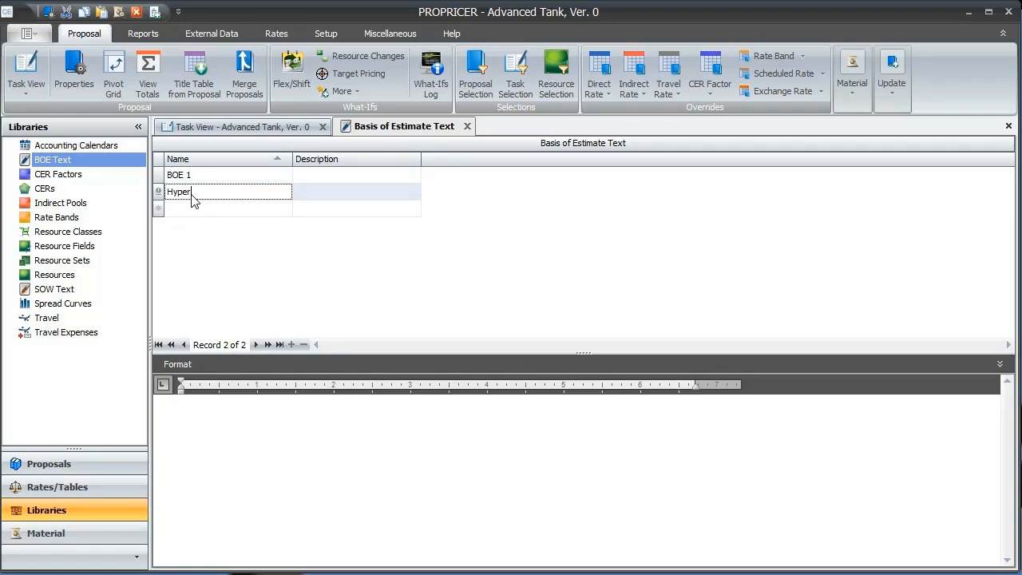
{"action": "type", "text": " Template"}
Step: Paste the copied hyperlink into the text of the Hyper Template entry
{"action": "left_click", "coordinate": [231, 406]}
{"action": "right_click", "coordinate": [223, 406]}
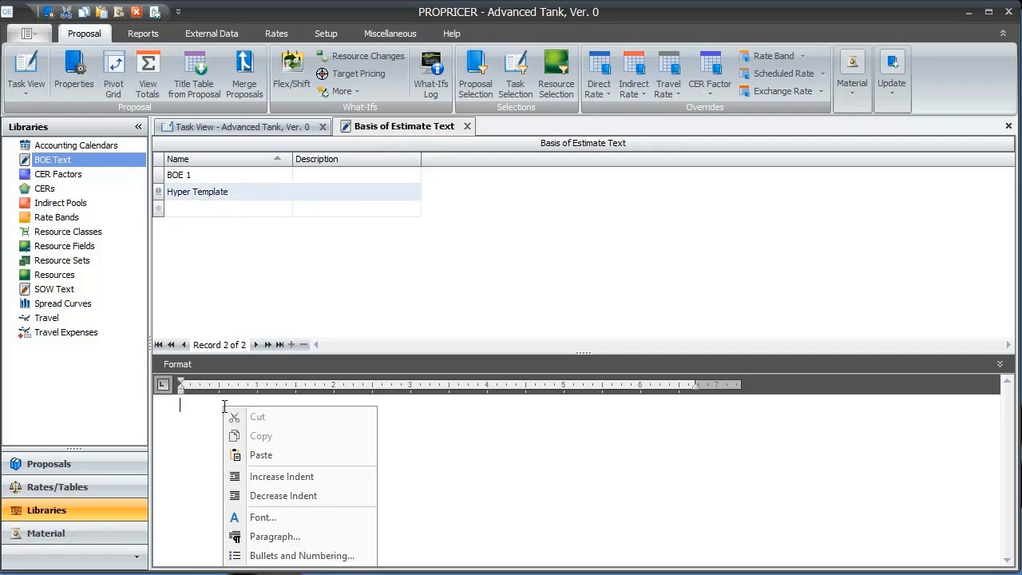
{"action": "left_click", "coordinate": [265, 455]}
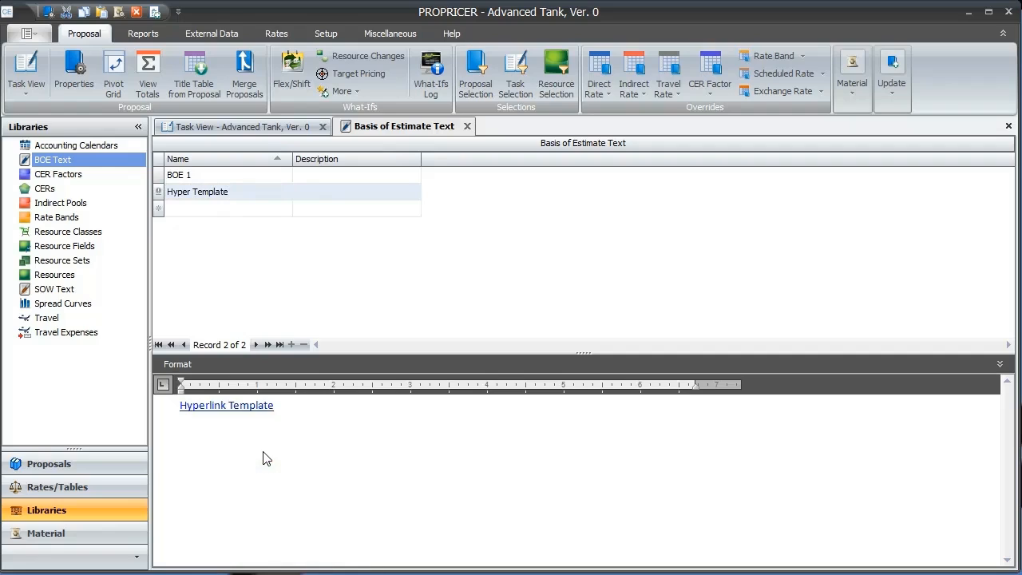
{"action": "left_click", "coordinate": [157, 194]}
Step: Return to the Advanced Tank task view and open the BOE of task TASK 001
{"action": "left_click", "coordinate": [212, 128]}
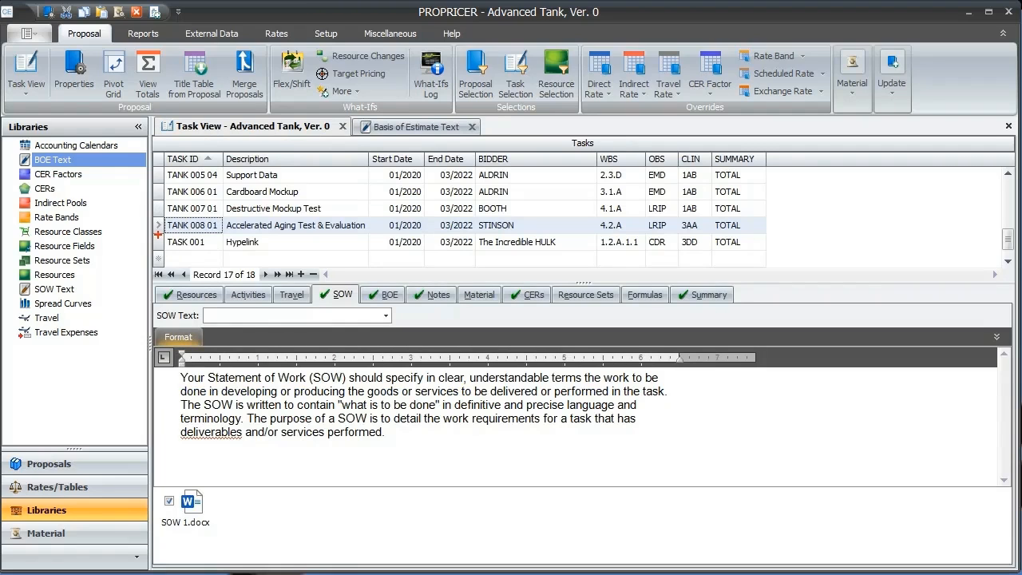
{"action": "left_click_drag", "start_coordinate": [158, 231], "coordinate": [224, 255]}
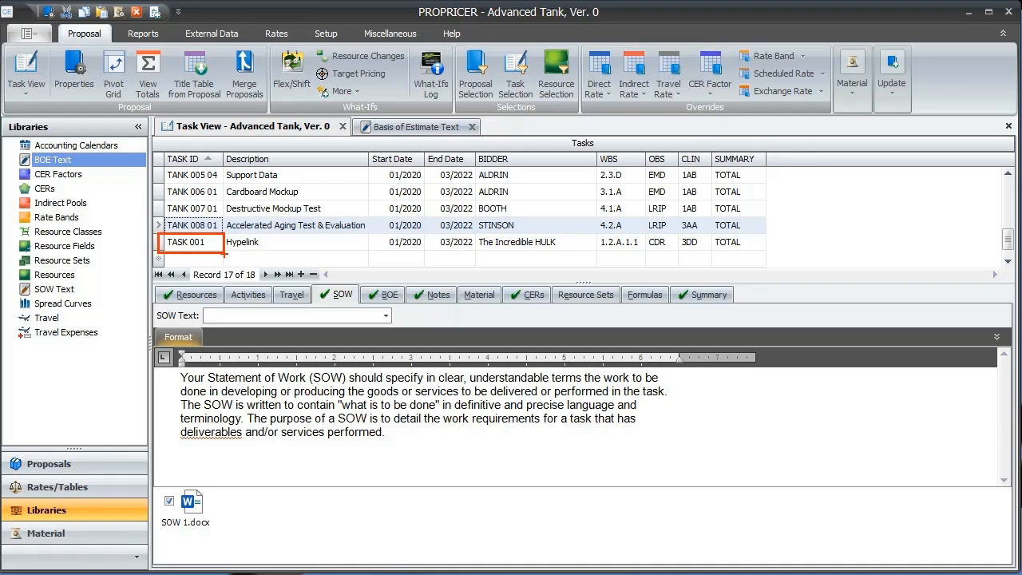
{"action": "left_click", "coordinate": [159, 243]}
{"action": "left_click", "coordinate": [369, 298]}
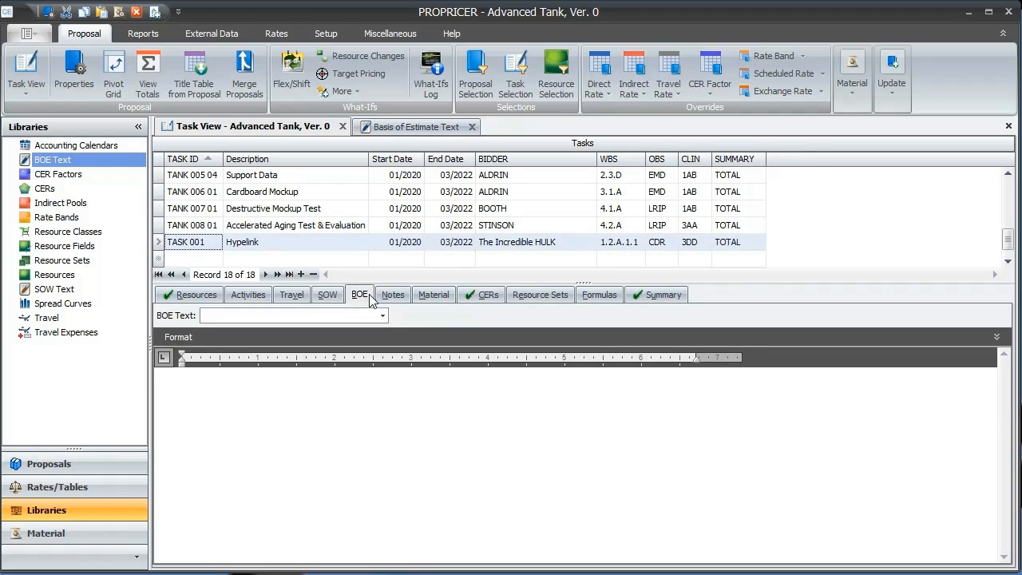
{"action": "left_click_drag", "start_coordinate": [168, 378], "coordinate": [406, 404]}
{"action": "key", "text": "Escape"}
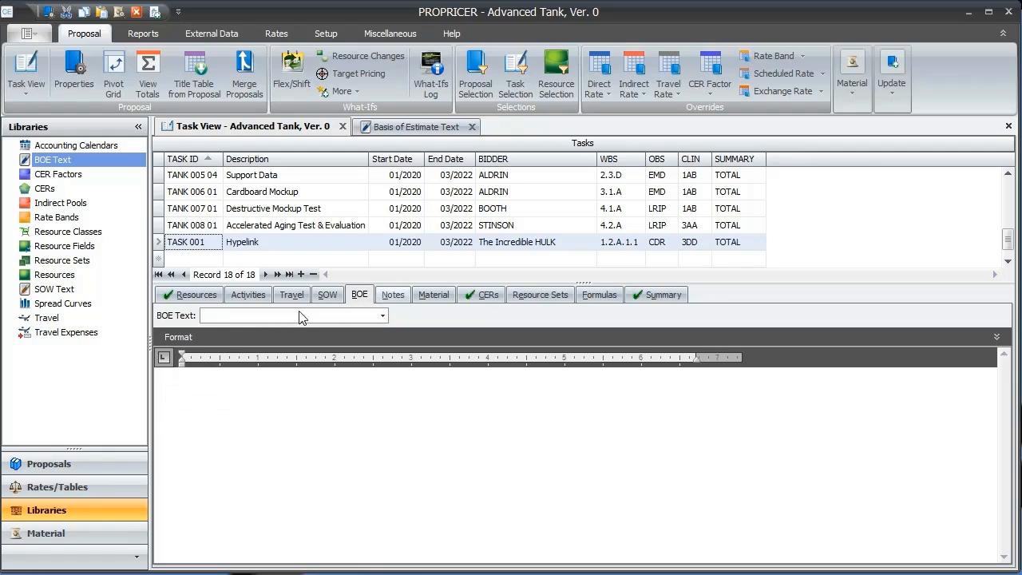
{"action": "left_click", "coordinate": [178, 337]}
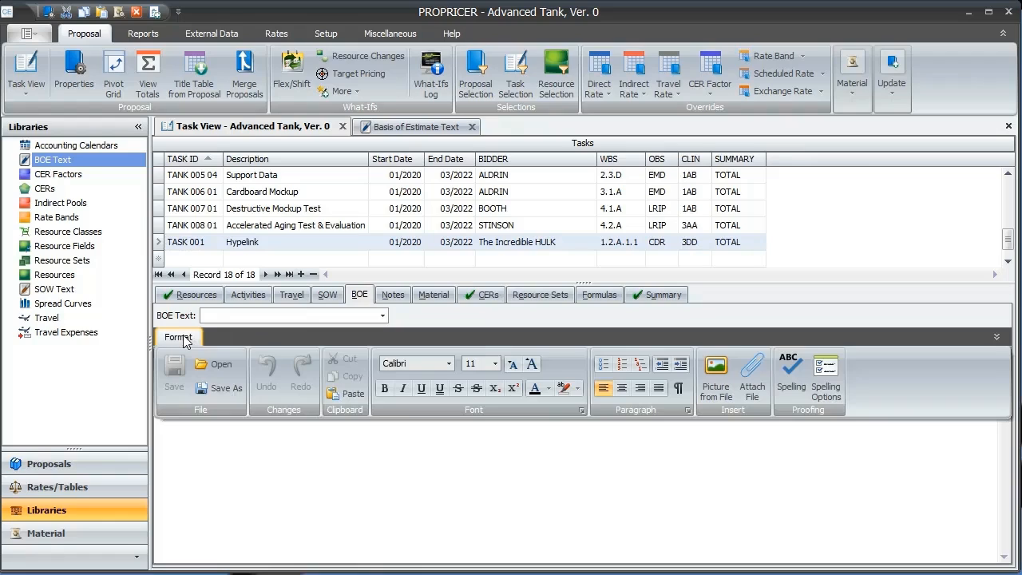
{"action": "left_click", "coordinate": [182, 337]}
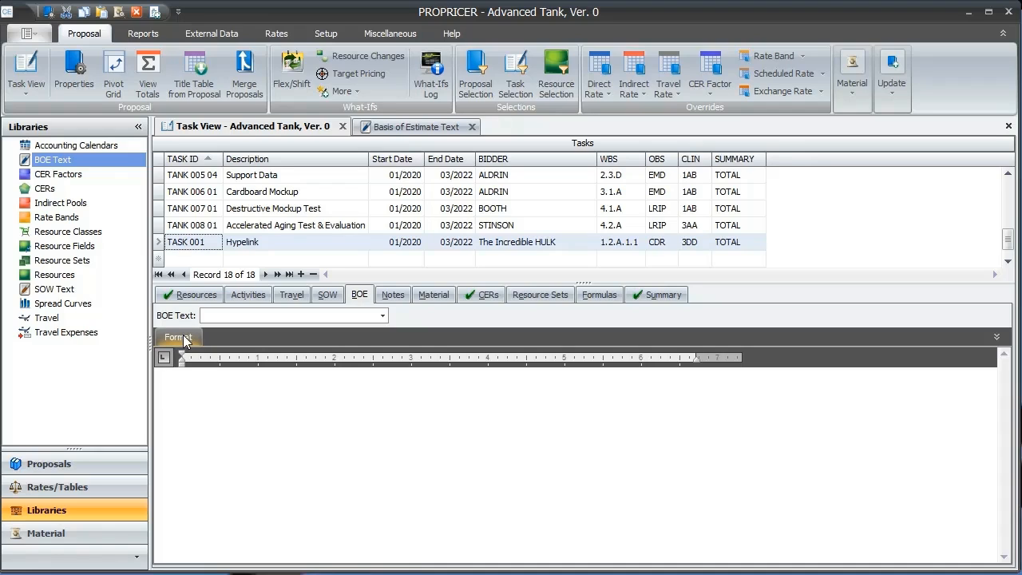
Step: Assign the Hyper Template library entry as the BOE text of TASK 001
{"action": "left_click", "coordinate": [383, 317]}
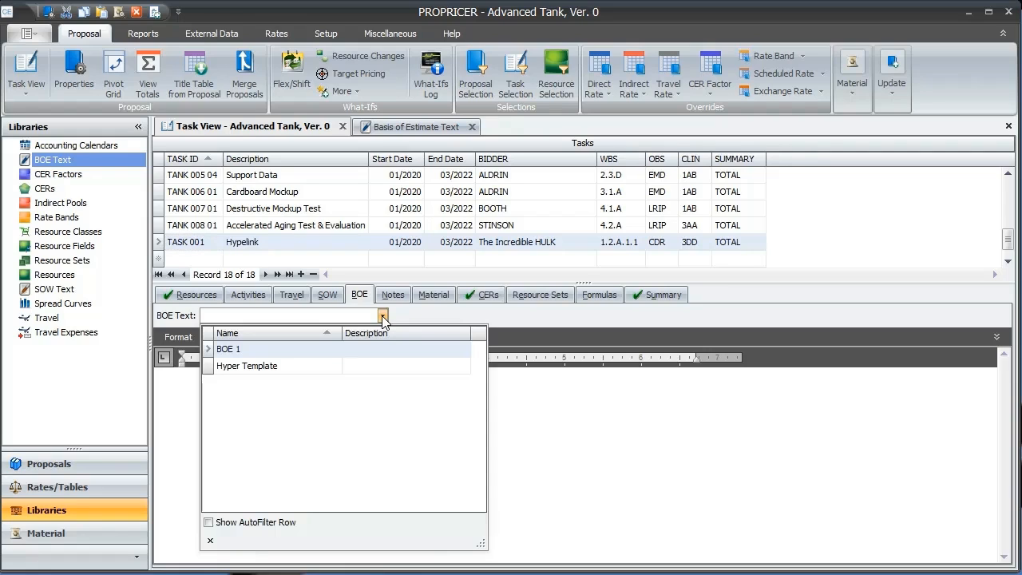
{"action": "left_click", "coordinate": [254, 367]}
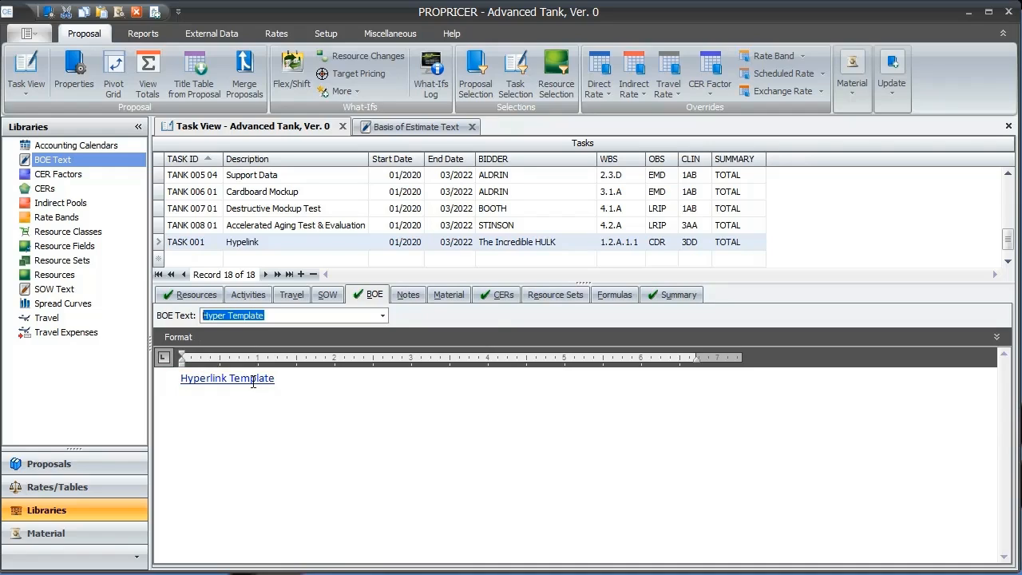
Step: Open the PDF behind the Hyperlink Template link in the BOE, look at it and return to PROPRICER
{"action": "mouse_move", "coordinate": [253, 383]}
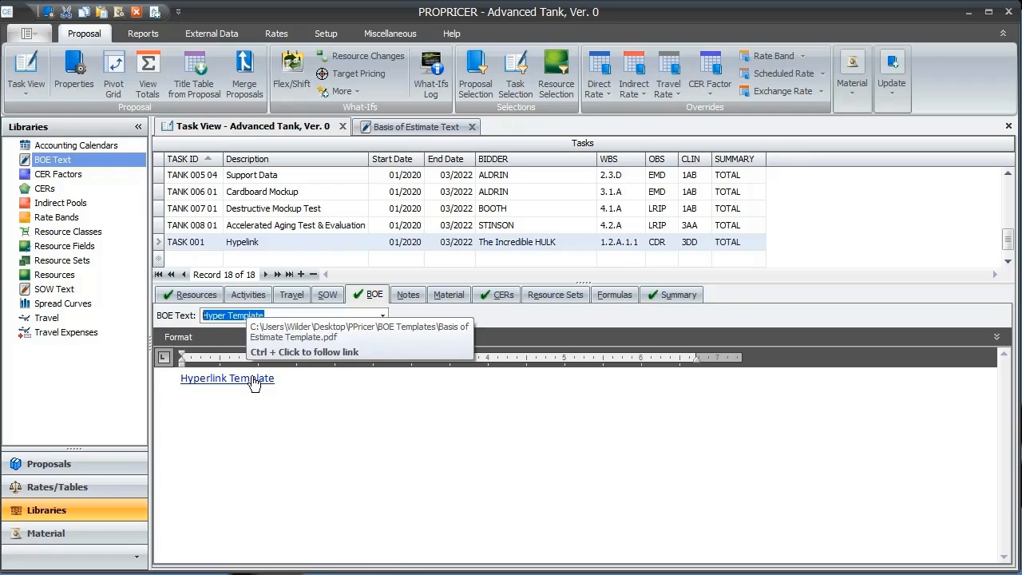
{"action": "right_click", "coordinate": [253, 383]}
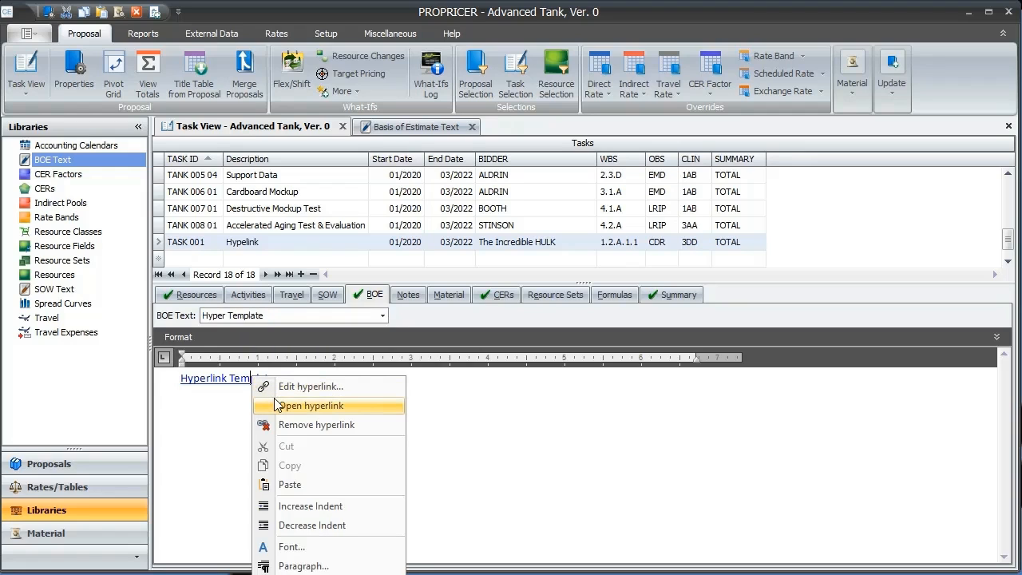
{"action": "left_click", "coordinate": [274, 405]}
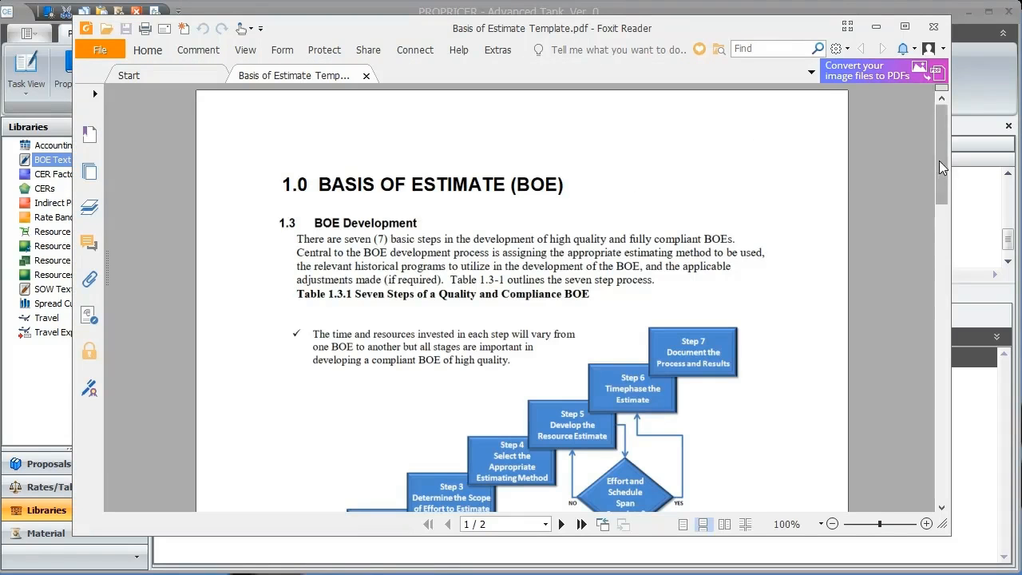
{"action": "left_click_drag", "start_coordinate": [939, 160], "coordinate": [941, 86]}
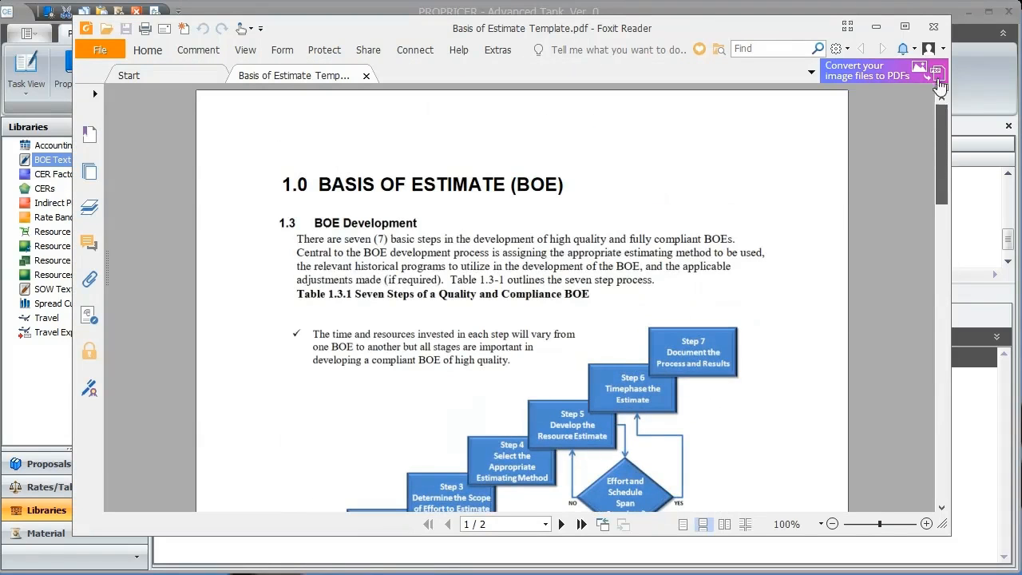
{"action": "left_click", "coordinate": [875, 26]}
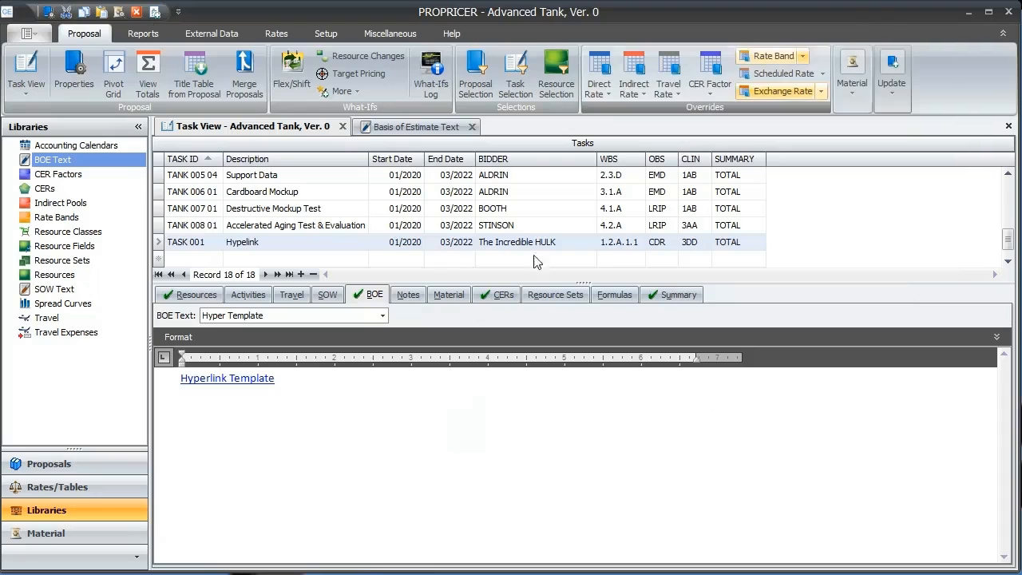
{"action": "right_click", "coordinate": [260, 378]}
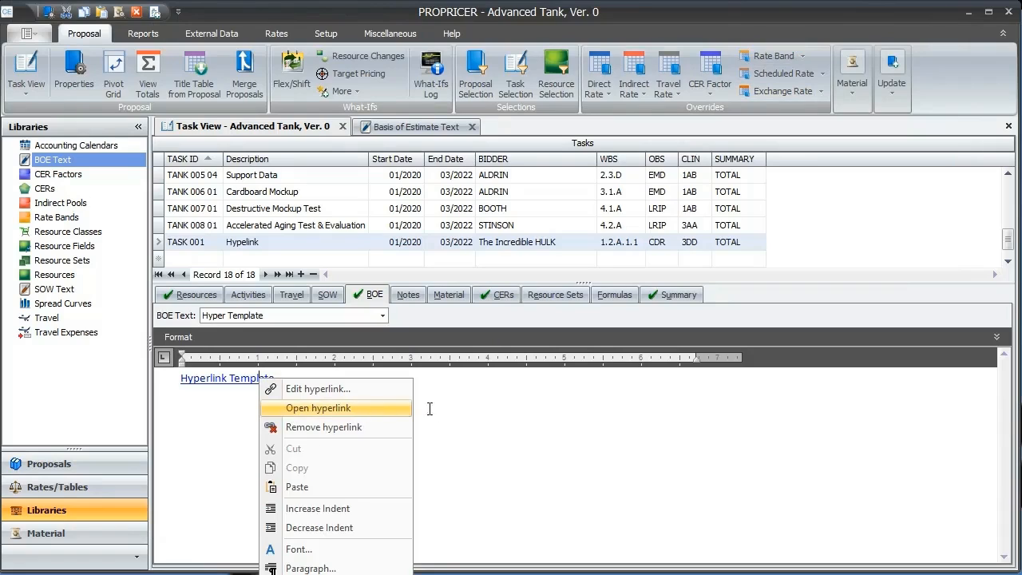
{"action": "left_click", "coordinate": [450, 409]}
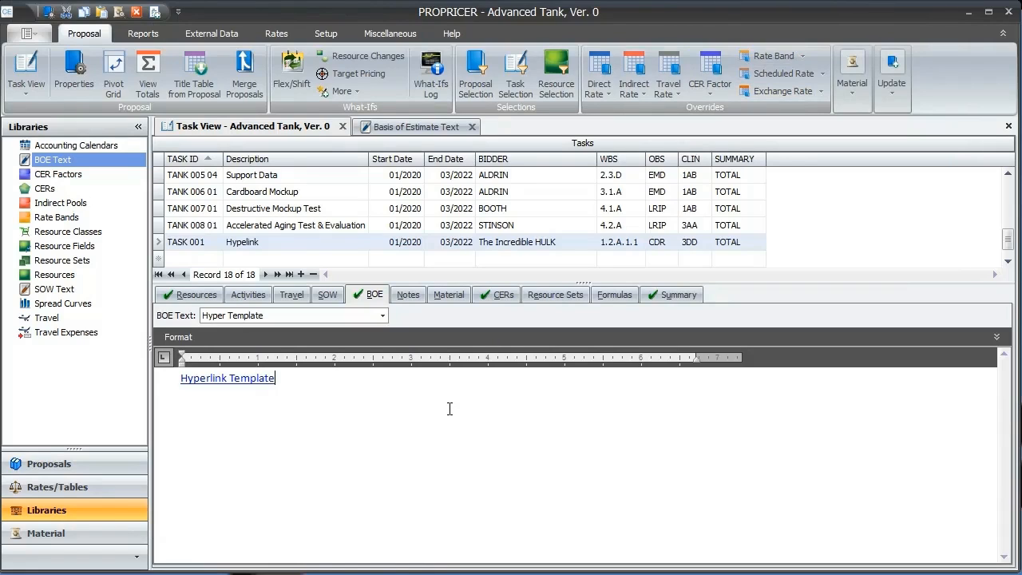
Step: Open the Hyperlink Template link for editing and examine its display text, target frame, link type and address
{"action": "right_click", "coordinate": [265, 377]}
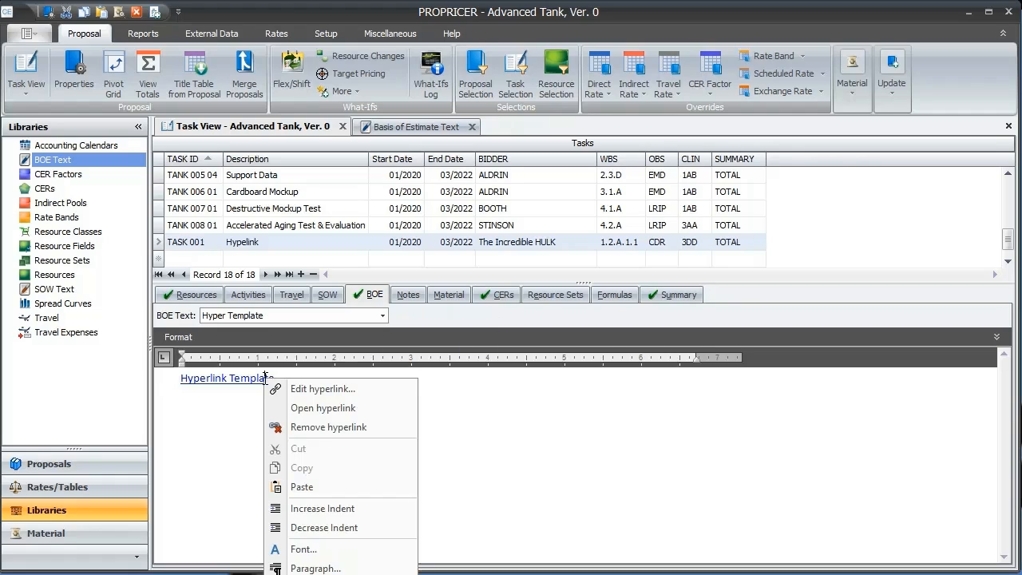
{"action": "left_click", "coordinate": [378, 388]}
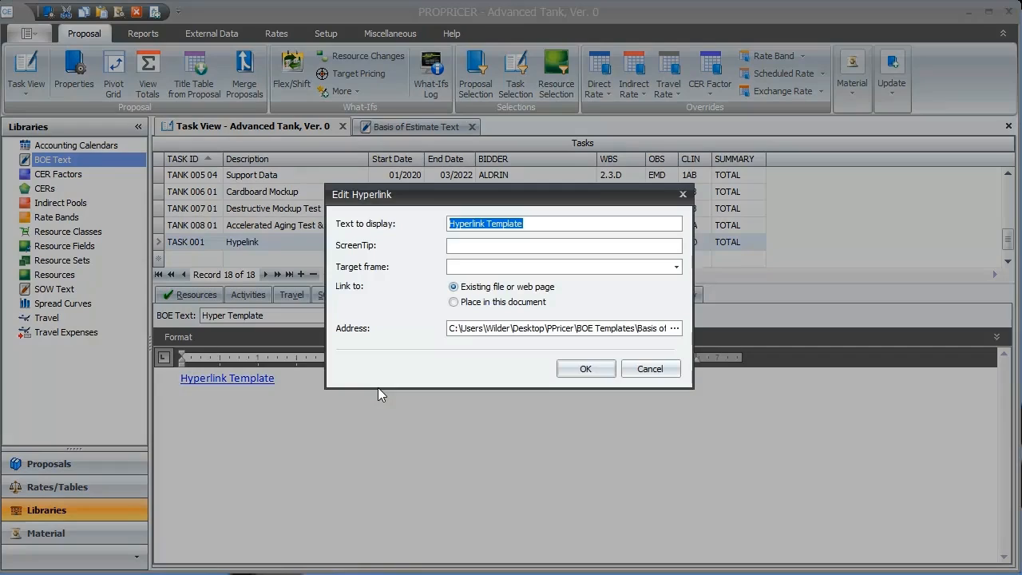
{"action": "mouse_move", "coordinate": [427, 214]}
{"action": "left_mouse_down"}
{"action": "mouse_move", "coordinate": [441, 228]}
{"action": "mouse_move", "coordinate": [543, 233]}
{"action": "left_mouse_up"}
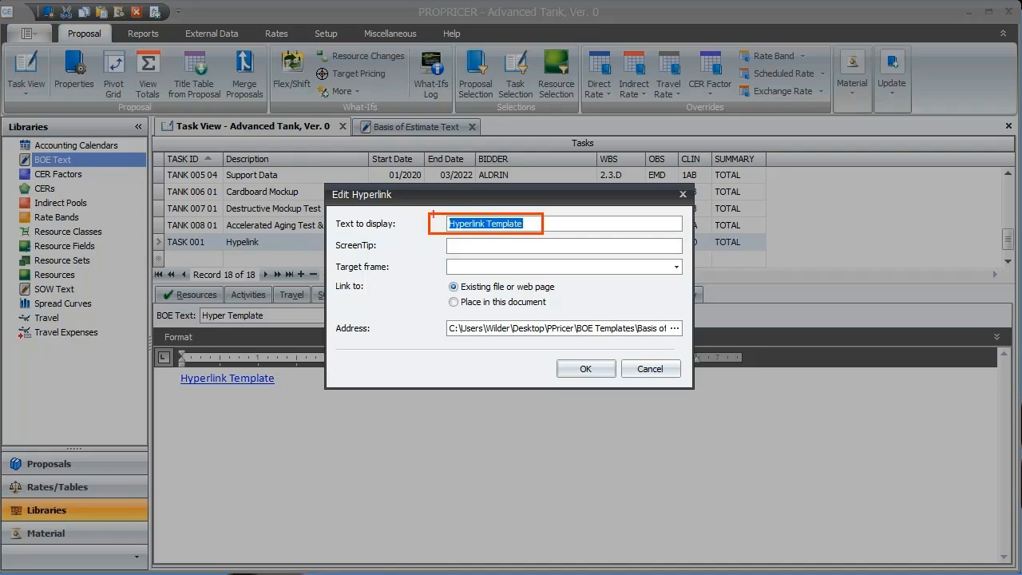
{"action": "mouse_move", "coordinate": [333, 257]}
{"action": "left_mouse_down"}
{"action": "mouse_move", "coordinate": [336, 274]}
{"action": "mouse_move", "coordinate": [683, 276]}
{"action": "left_mouse_up"}
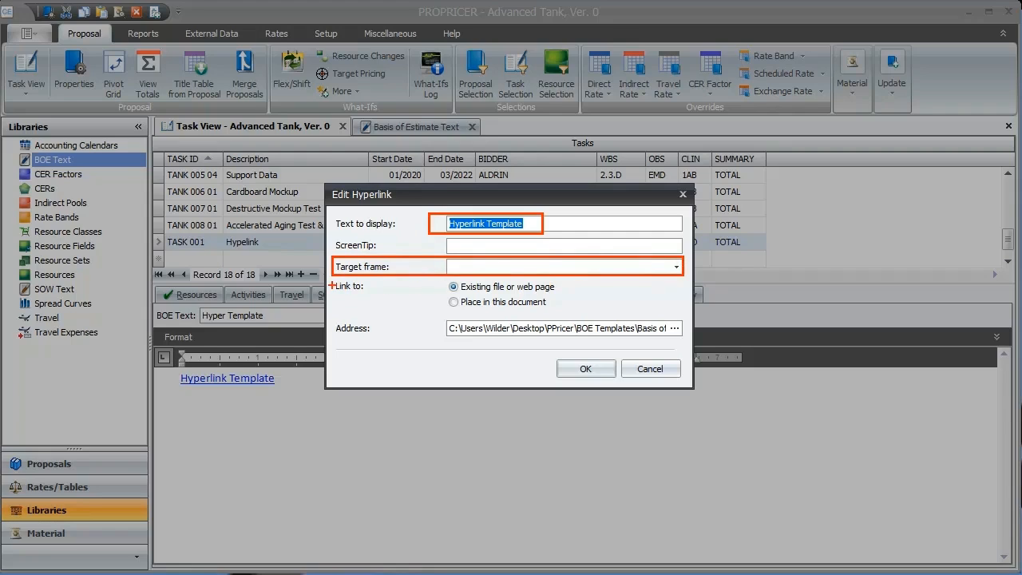
{"action": "left_click_drag", "start_coordinate": [330, 280], "coordinate": [369, 293]}
{"action": "key", "text": "Escape"}
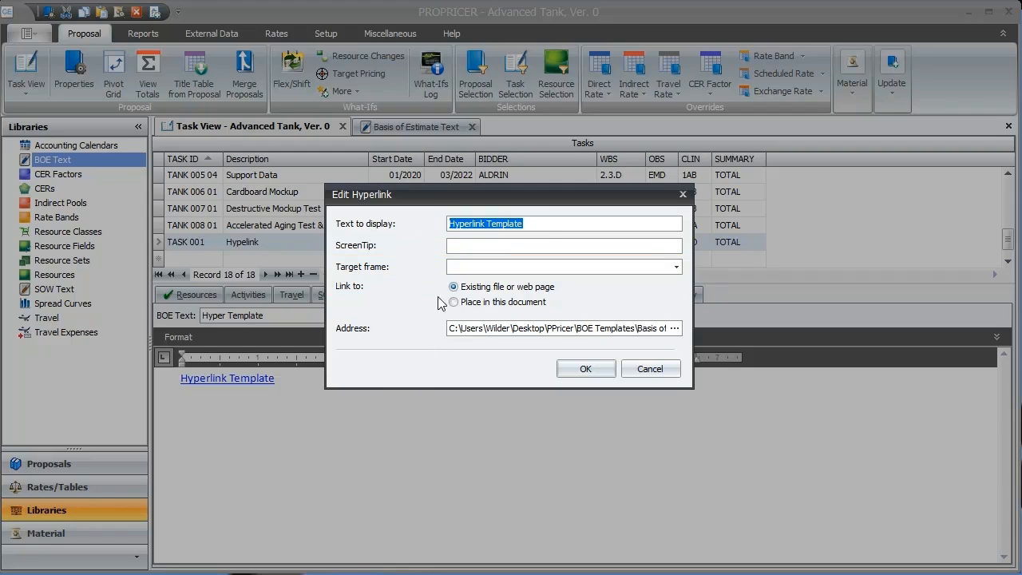
{"action": "key", "text": "ctrl+2"}
{"action": "mouse_move", "coordinate": [439, 276]}
{"action": "left_mouse_down"}
{"action": "mouse_move", "coordinate": [446, 289]}
{"action": "mouse_move", "coordinate": [568, 295]}
{"action": "left_mouse_up"}
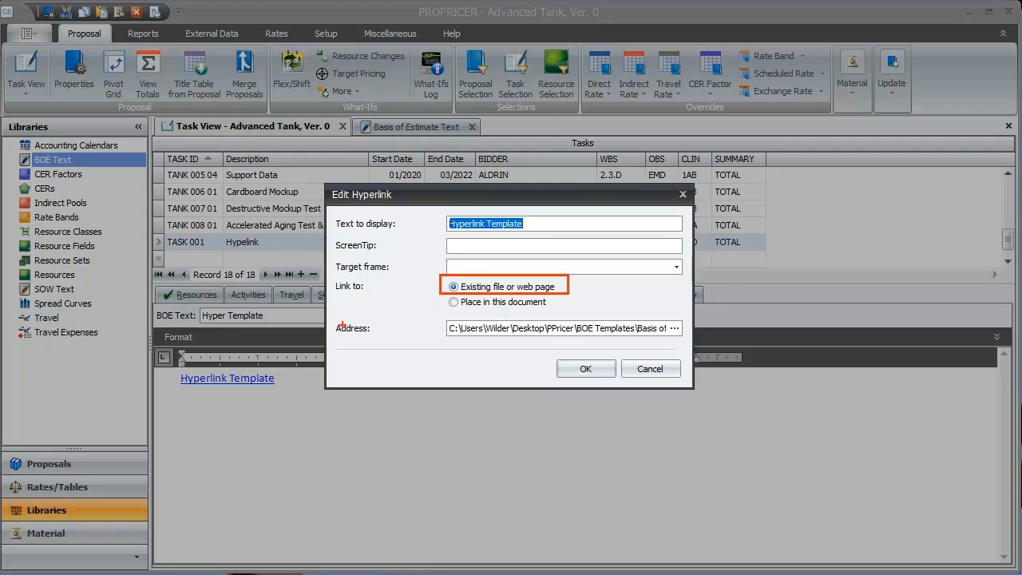
{"action": "mouse_move", "coordinate": [331, 318]}
{"action": "left_mouse_down"}
{"action": "mouse_move", "coordinate": [335, 340]}
{"action": "mouse_move", "coordinate": [385, 341]}
{"action": "left_mouse_up"}
{"action": "mouse_move", "coordinate": [444, 314]}
{"action": "left_mouse_down"}
{"action": "mouse_move", "coordinate": [447, 339]}
{"action": "mouse_move", "coordinate": [648, 338]}
{"action": "mouse_move", "coordinate": [667, 329]}
{"action": "mouse_move", "coordinate": [682, 347]}
{"action": "left_mouse_up"}
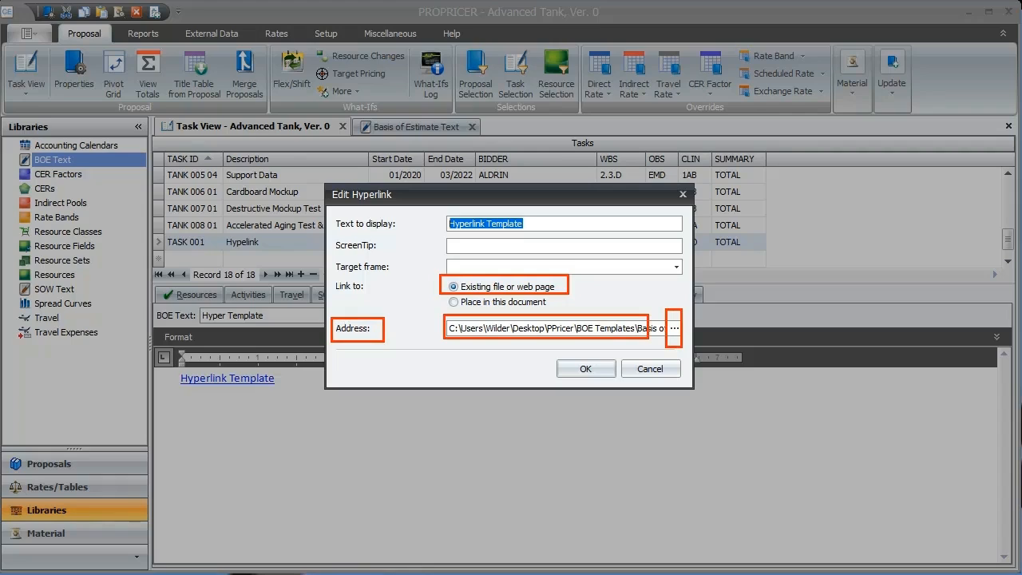
{"action": "left_click", "coordinate": [502, 329]}
{"action": "left_click_drag", "start_coordinate": [613, 323], "coordinate": [436, 333]}
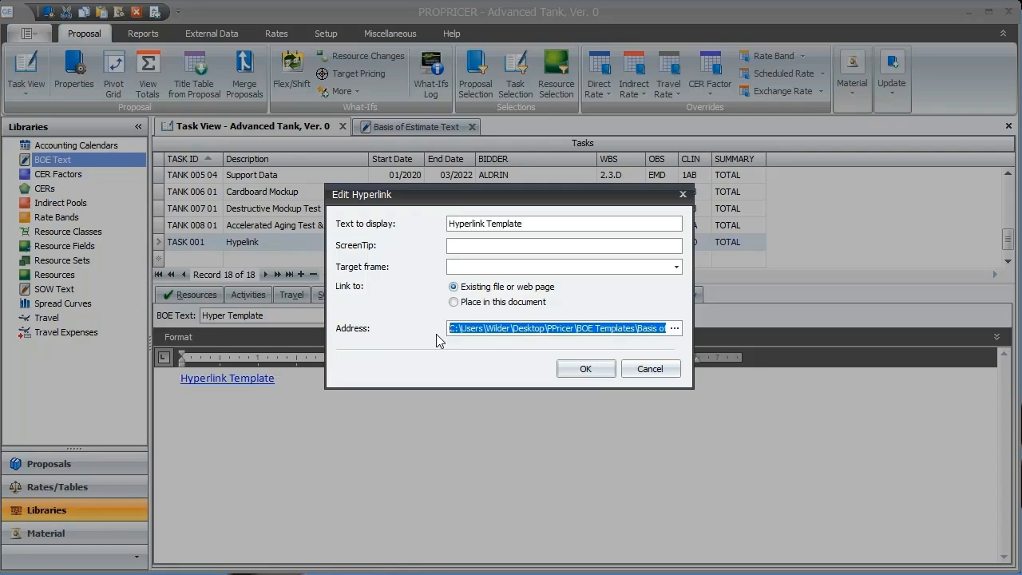
{"action": "type", "text": "www.propricer.com"}
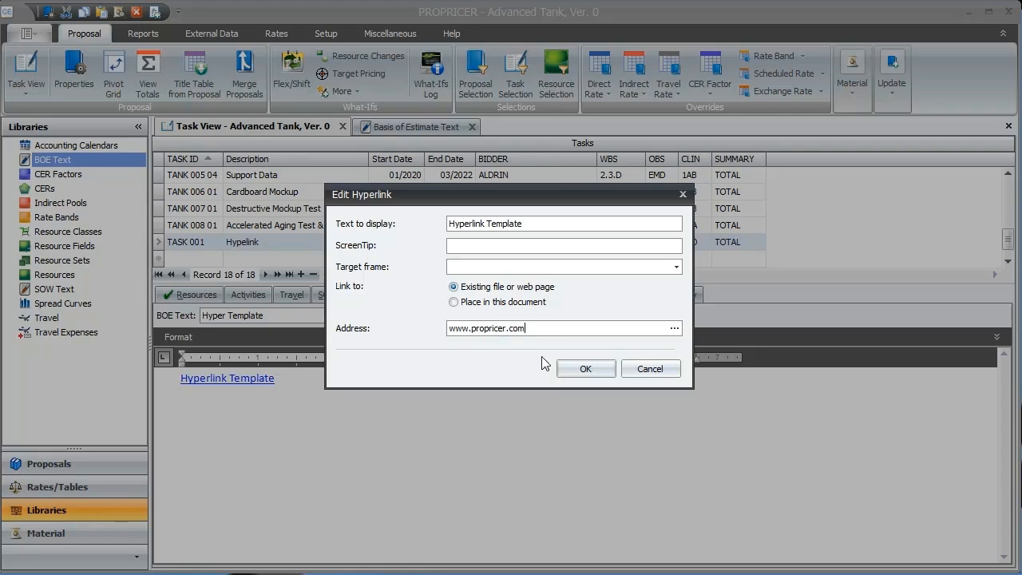
{"action": "left_click", "coordinate": [643, 373]}
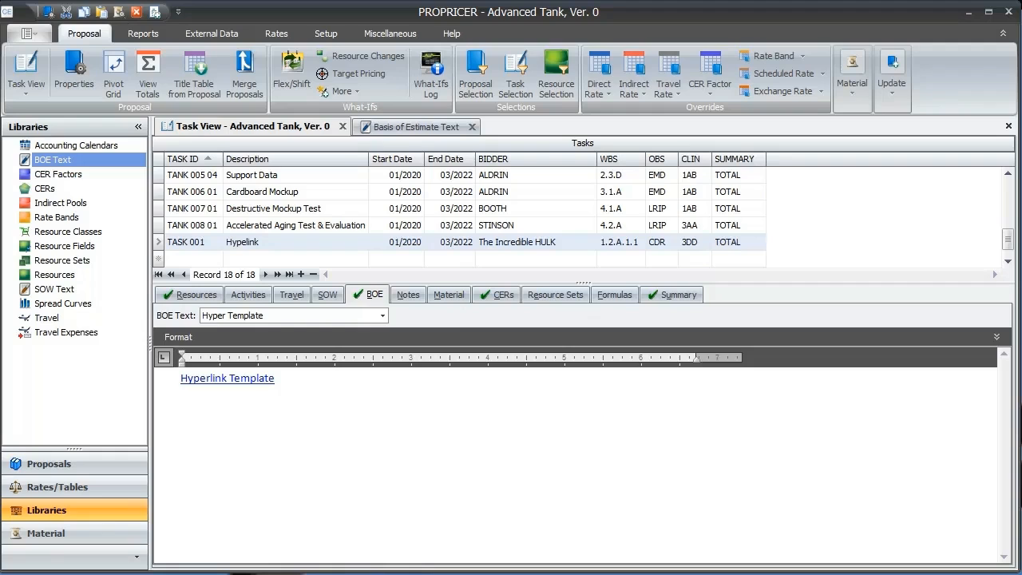
Step: View TASK 001 with its BOE hyperlink in the Bid Cost Worksheet report and return to PROPRICER
{"action": "left_click", "coordinate": [143, 34]}
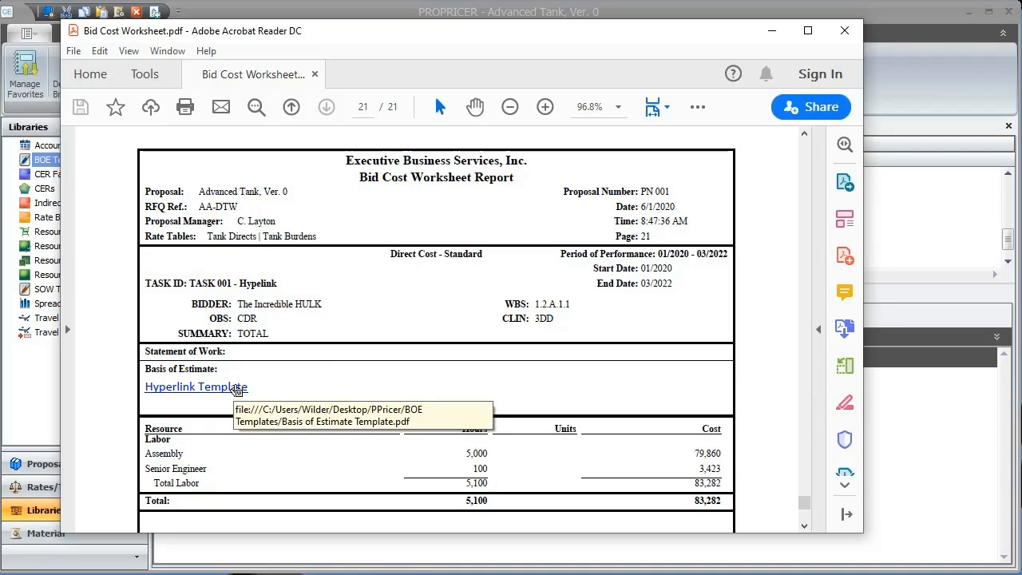
{"action": "left_click", "coordinate": [770, 29]}
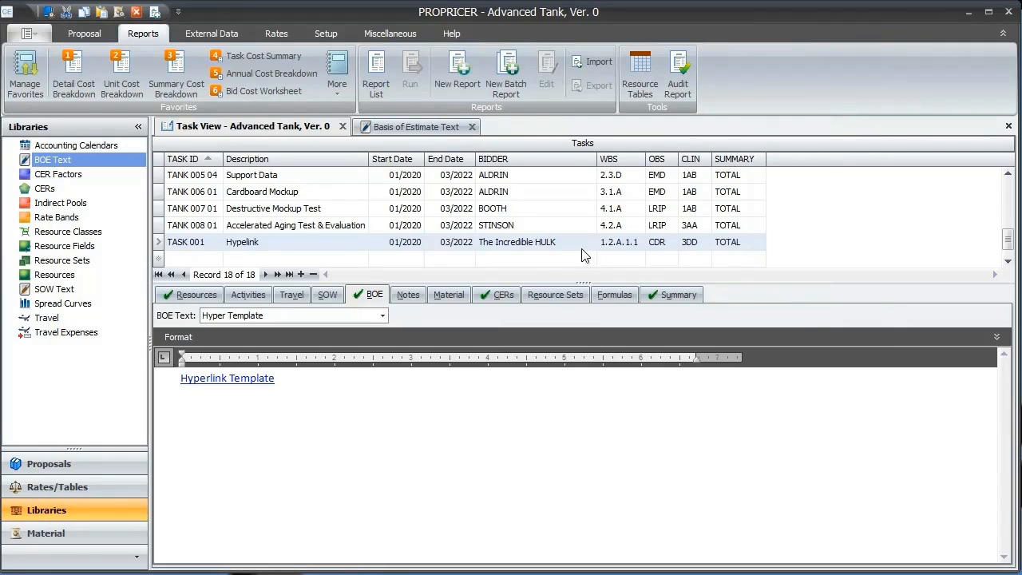
{"action": "left_click", "coordinate": [327, 295]}
{"action": "left_click", "coordinate": [352, 297]}
{"action": "left_click", "coordinate": [329, 295]}
{"action": "left_click", "coordinate": [356, 297]}
{"action": "left_click", "coordinate": [325, 295]}
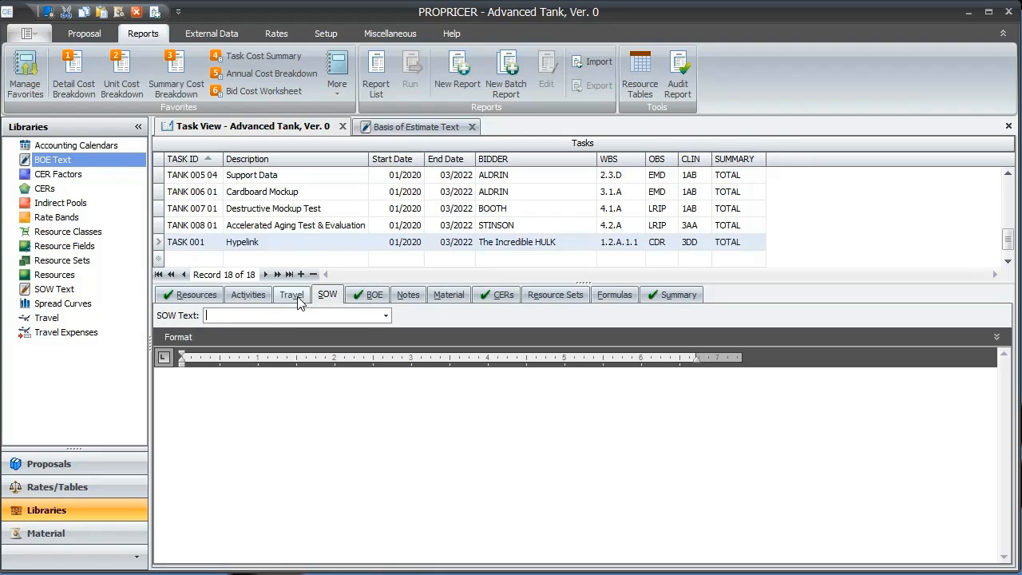
{"action": "mouse_move", "coordinate": [159, 162]}
{"action": "left_mouse_down"}
{"action": "mouse_move", "coordinate": [193, 254]}
{"action": "mouse_move", "coordinate": [225, 267]}
{"action": "left_mouse_up"}
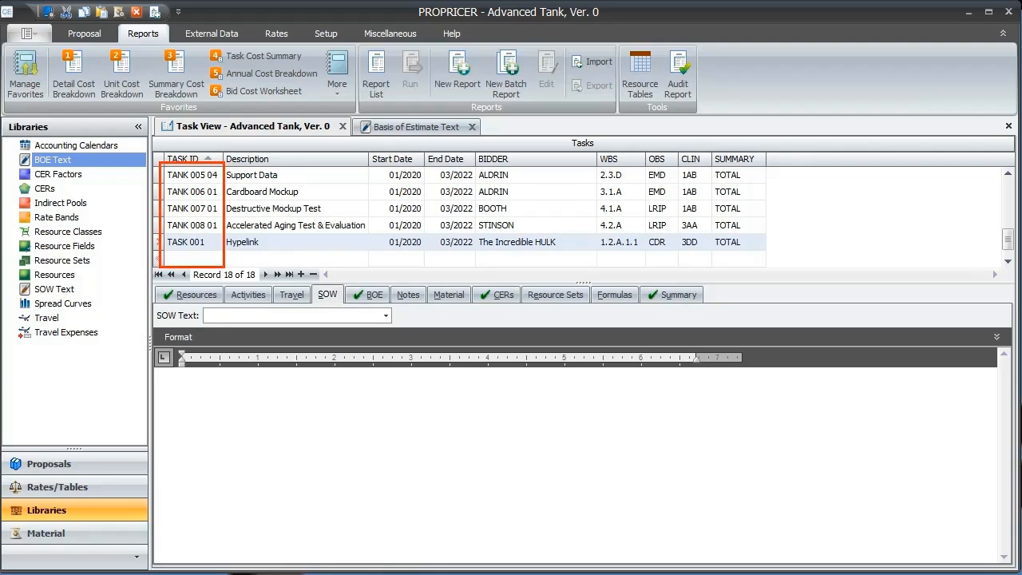
{"action": "key", "text": "Escape"}
{"action": "key", "text": "ctrl+2"}
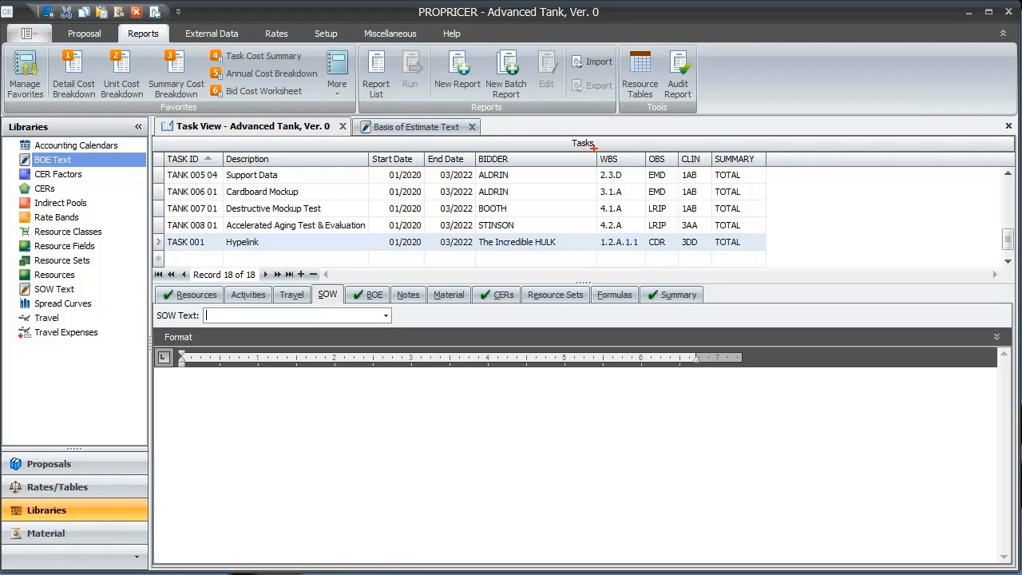
{"action": "mouse_move", "coordinate": [588, 143]}
{"action": "left_mouse_down"}
{"action": "mouse_move", "coordinate": [622, 170]}
{"action": "mouse_move", "coordinate": [713, 168]}
{"action": "left_mouse_up"}
{"action": "key", "text": "Escape"}
{"action": "left_click", "coordinate": [369, 295]}
{"action": "left_click", "coordinate": [334, 298]}
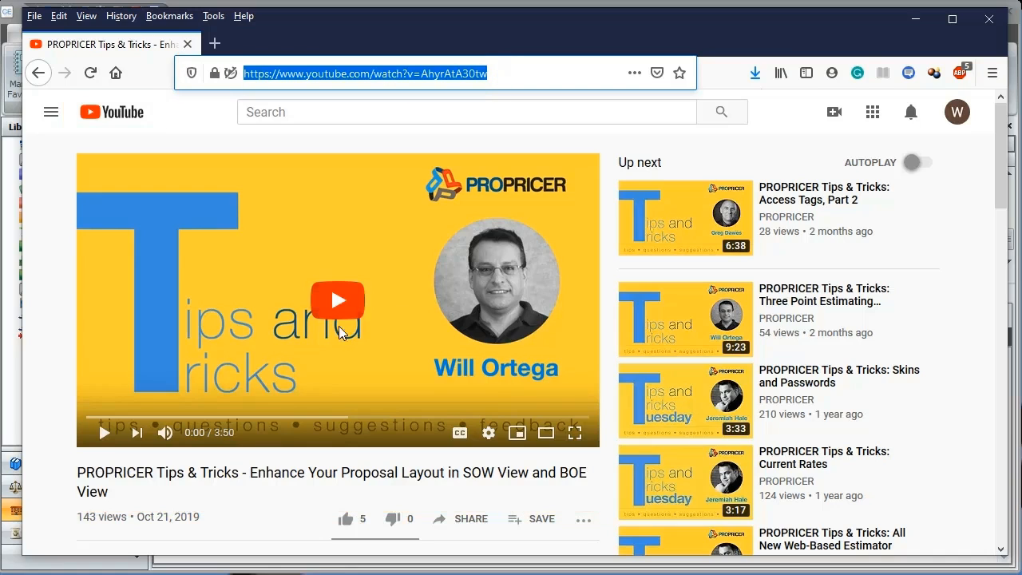
Step: Leave the browser video for PROPRICER, reopen TASK 001's BOE and review the Hyperlink Template link's available actions
{"action": "left_click", "coordinate": [908, 21]}
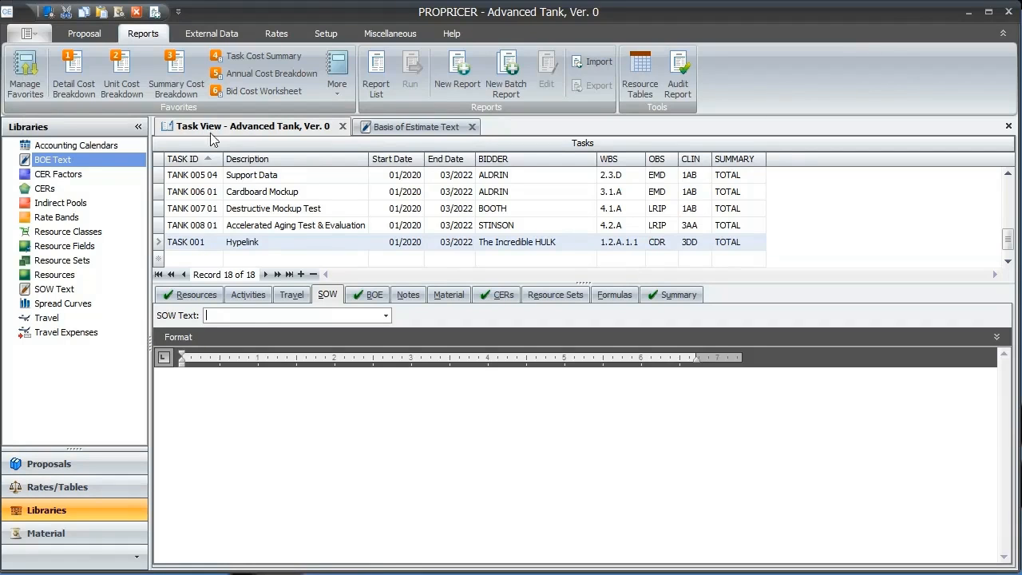
{"action": "left_click", "coordinate": [101, 36]}
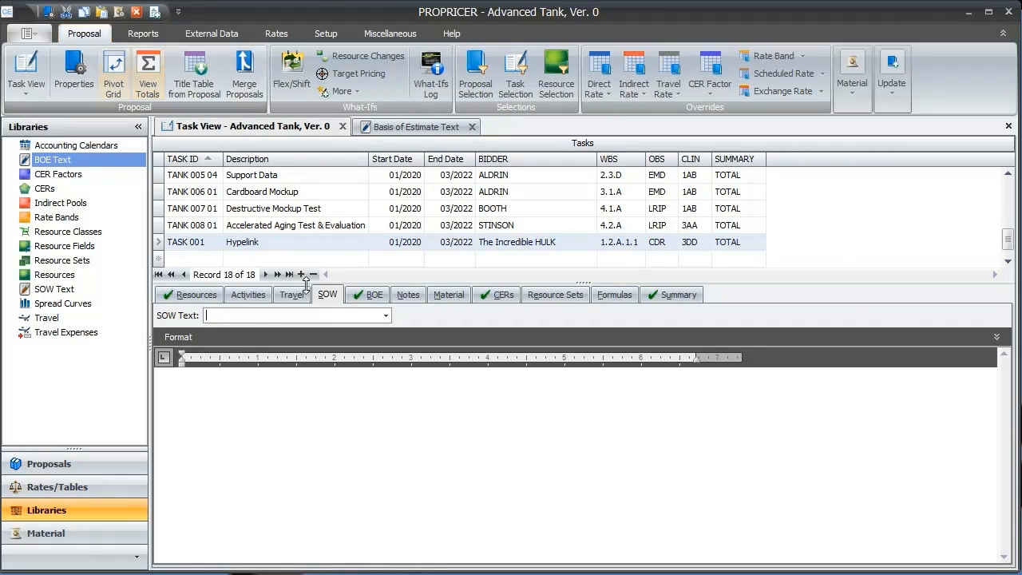
{"action": "left_click", "coordinate": [367, 295]}
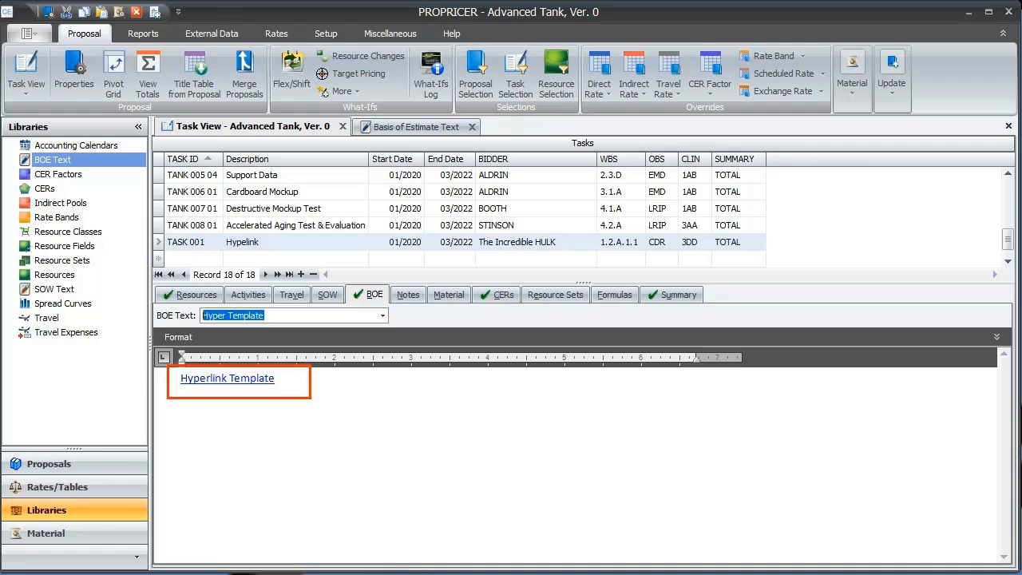
{"action": "right_click", "coordinate": [270, 378]}
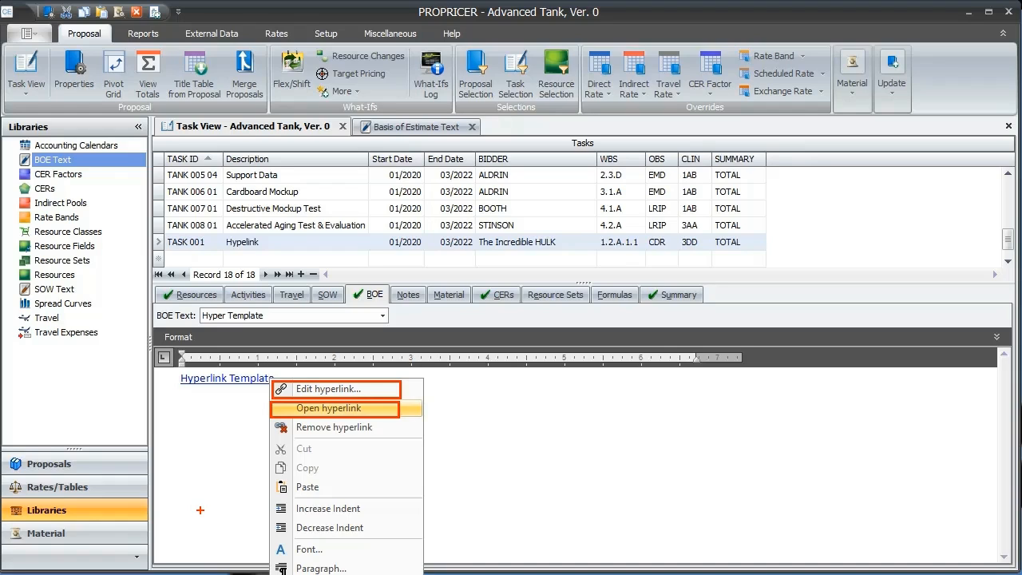
{"action": "left_click", "coordinate": [388, 408]}
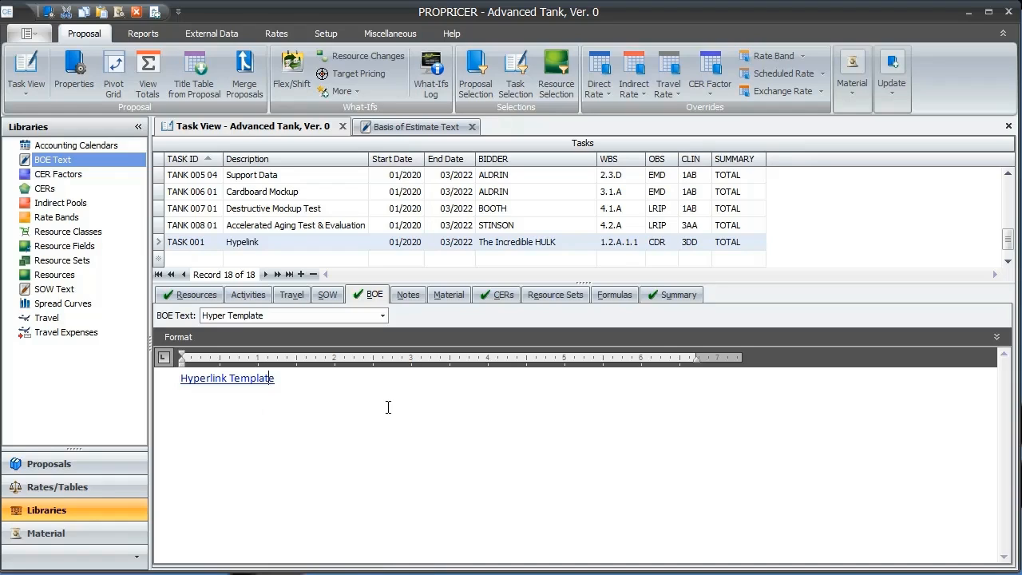
{"action": "left_click", "coordinate": [328, 294]}
{"action": "left_click", "coordinate": [383, 315]}
{"action": "left_click", "coordinate": [383, 315]}
{"action": "left_click", "coordinate": [354, 295]}
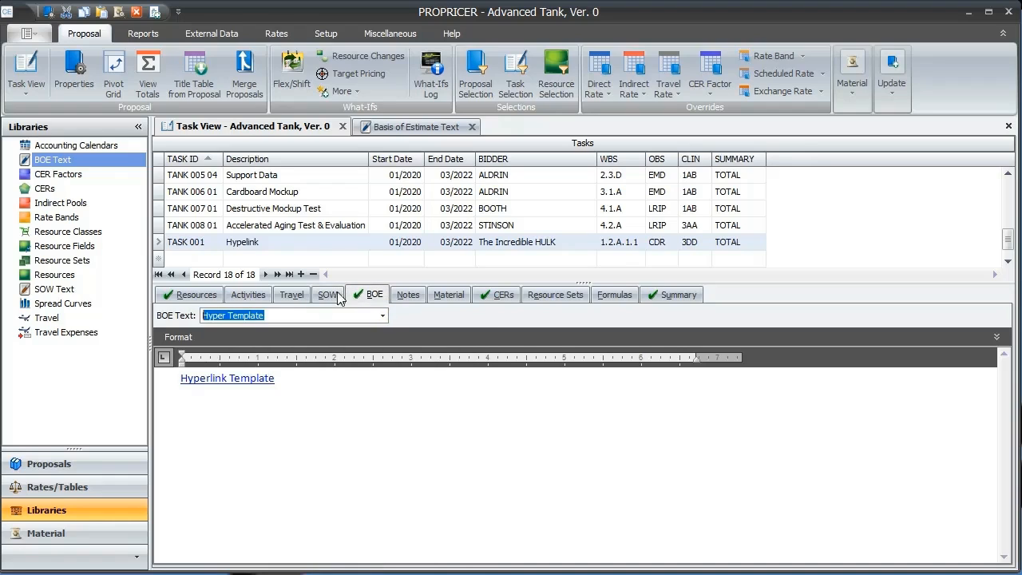